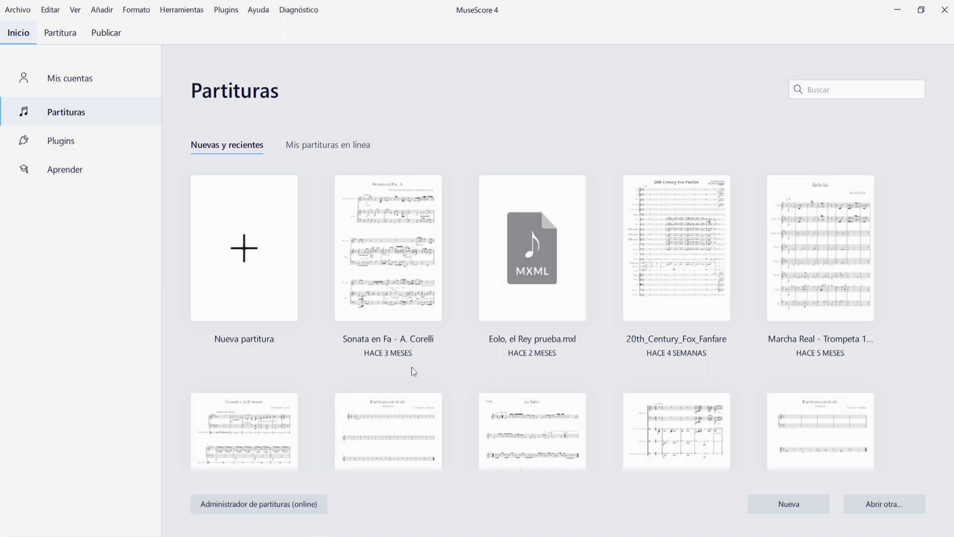
# Create a score from the General category's Treble Clef template and close it without saving
pyautogui.click(249, 234)
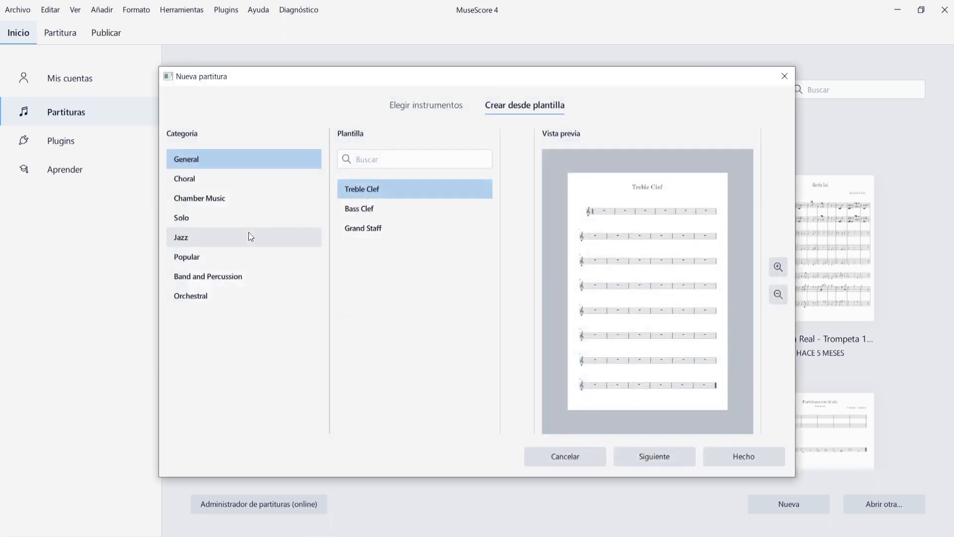
pyautogui.click(732, 461)
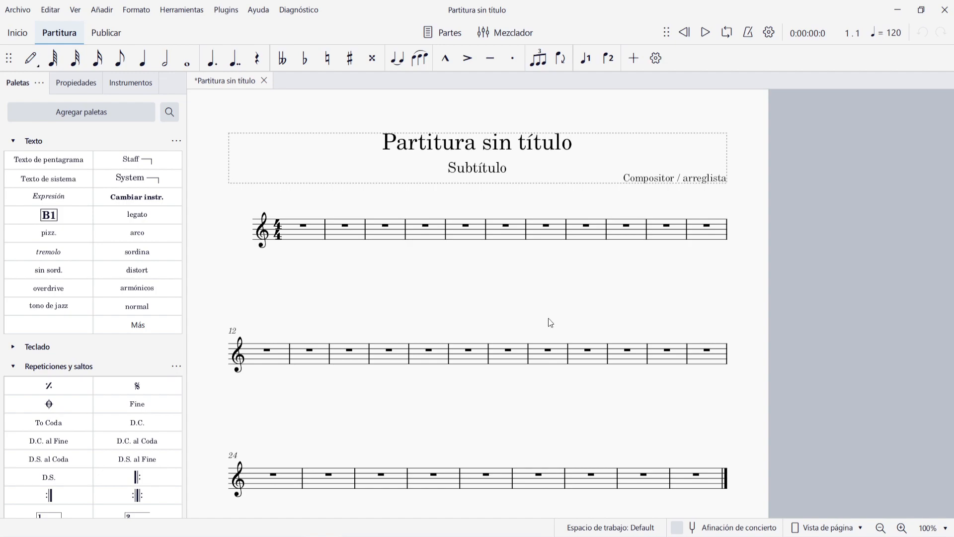
pyautogui.click(264, 80)
pyautogui.click(449, 354)
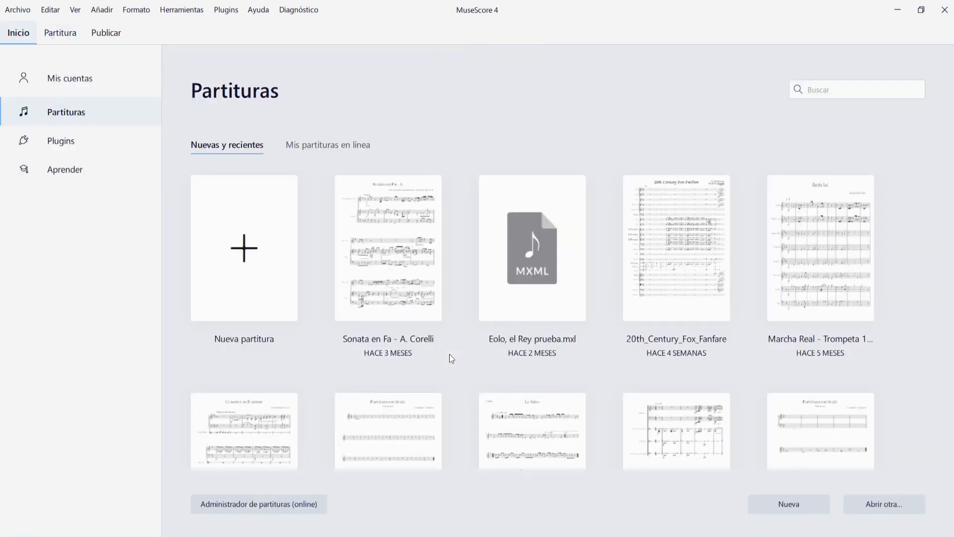
# Create a score from the Orchestral category's Classical Orchestra template to review its staves, and close it without saving
pyautogui.click(246, 249)
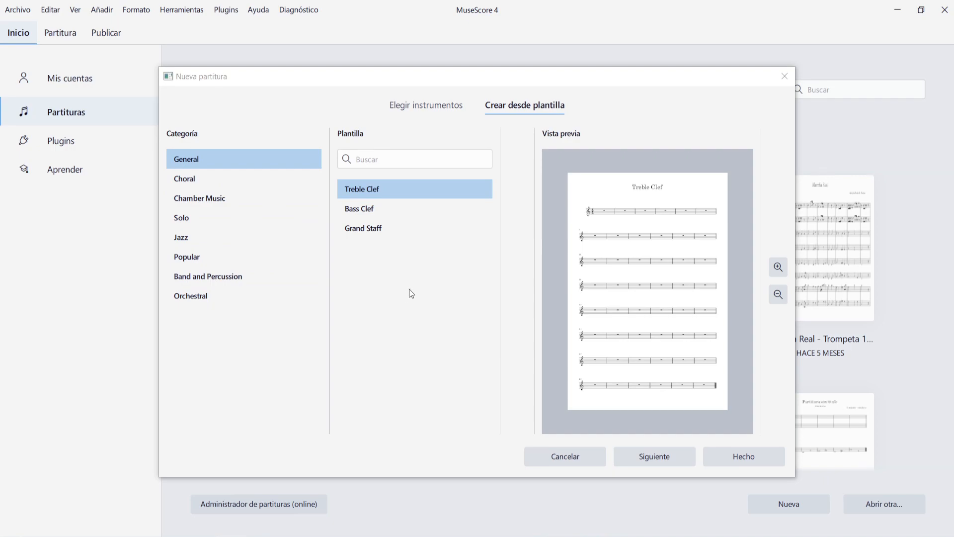
pyautogui.click(425, 106)
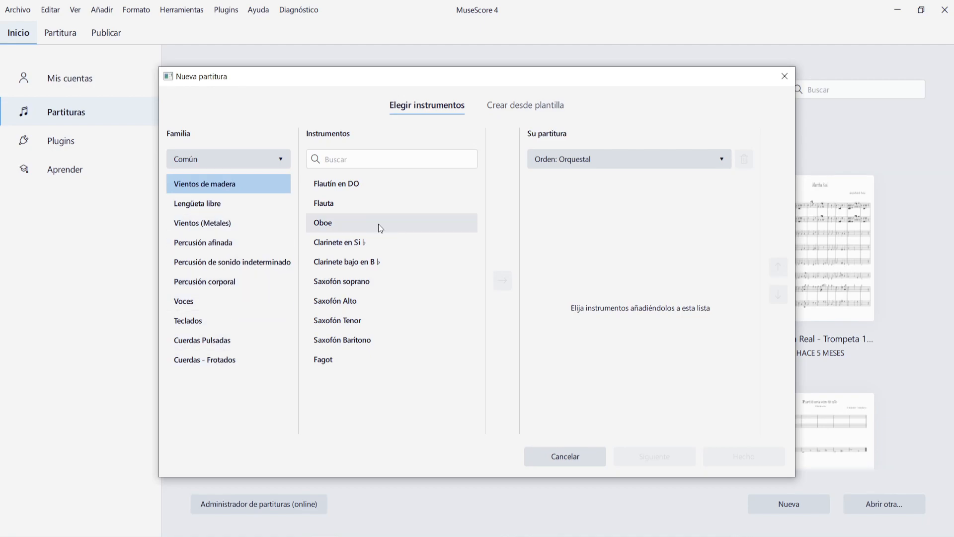
pyautogui.click(535, 106)
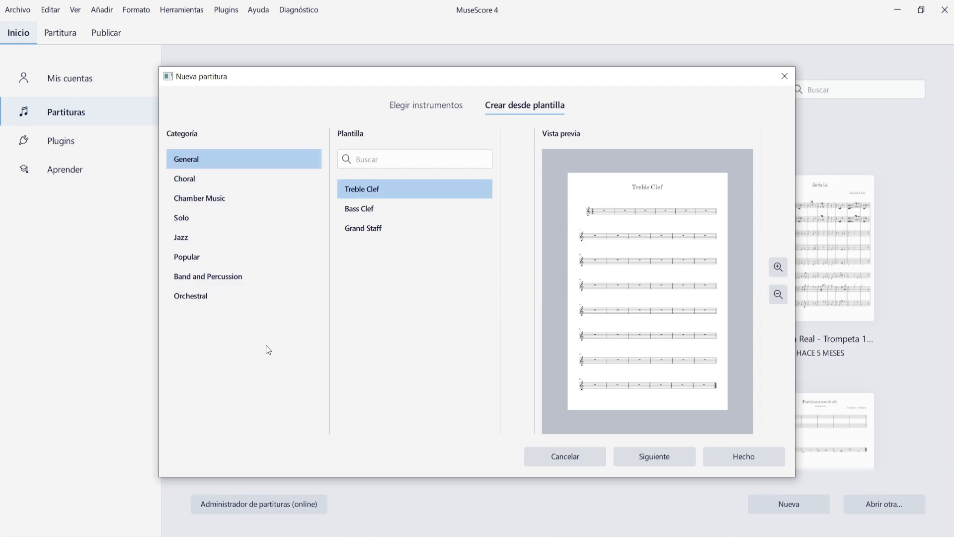
pyautogui.click(219, 302)
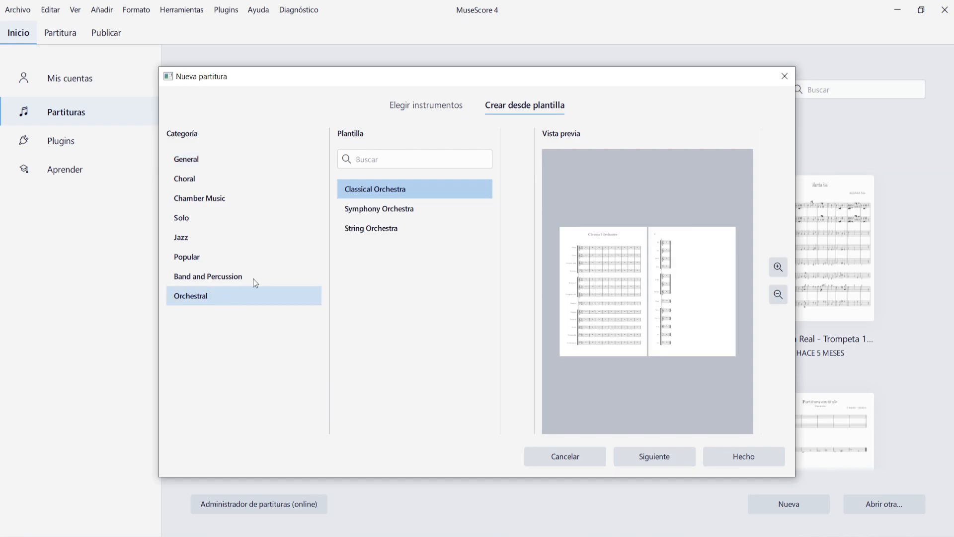
pyautogui.click(746, 452)
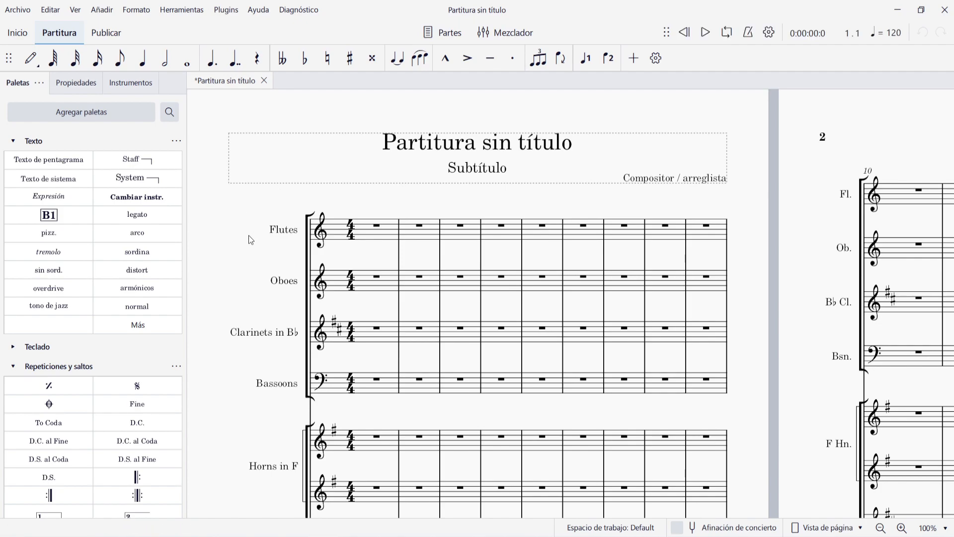
pyautogui.scroll(-5, 248, 234)
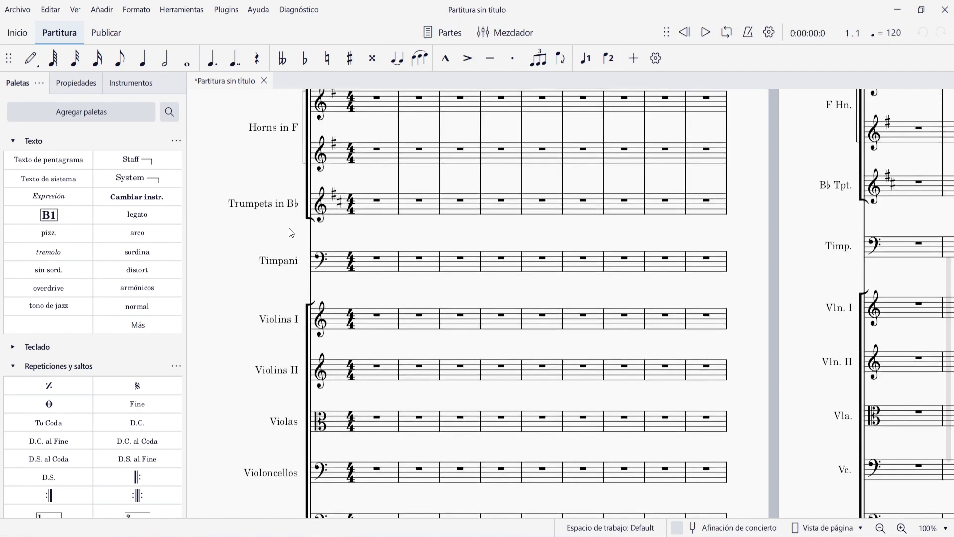
pyautogui.scroll(-3, 291, 232)
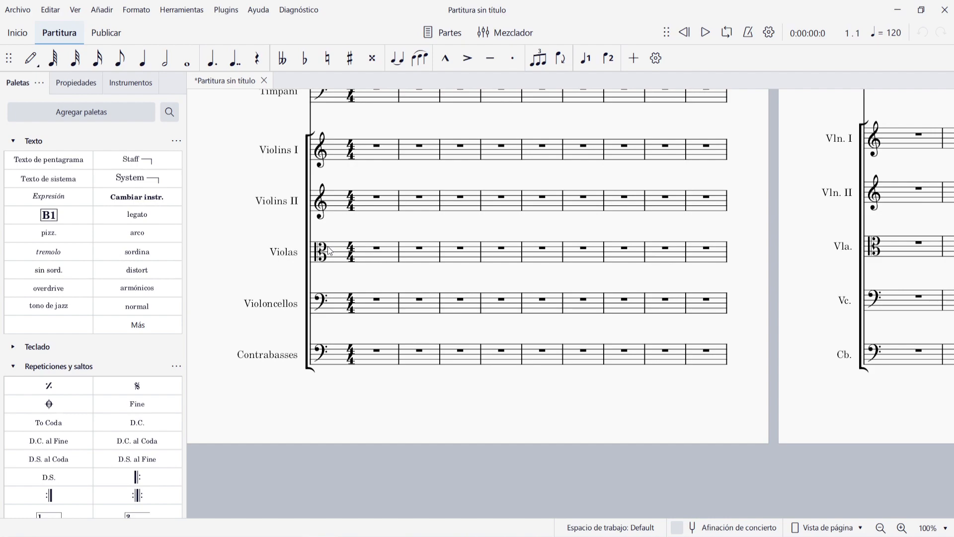
pyautogui.click(264, 80)
pyautogui.click(415, 347)
# Start a new score by choosing instruments, search for "trompeta" and add Trompeta in Si♭
pyautogui.click(242, 221)
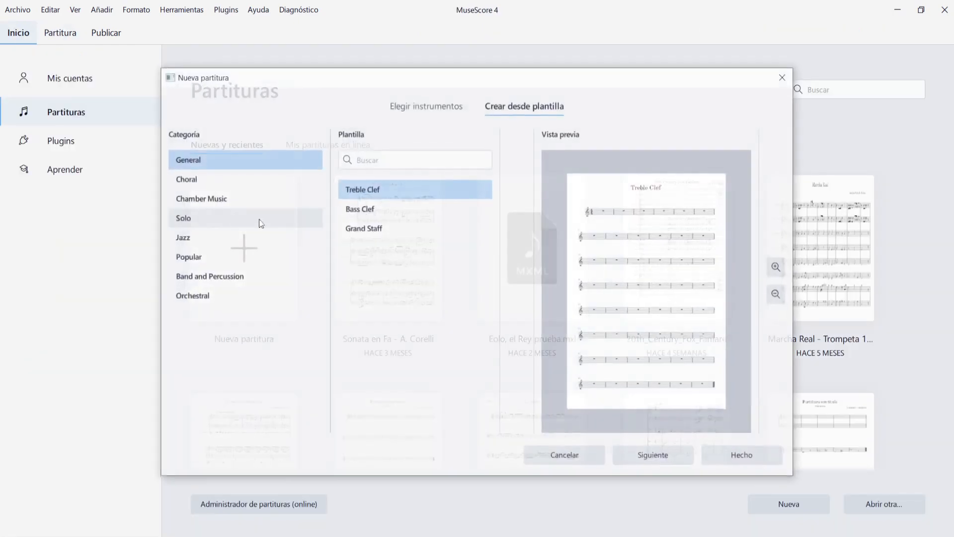
pyautogui.click(428, 109)
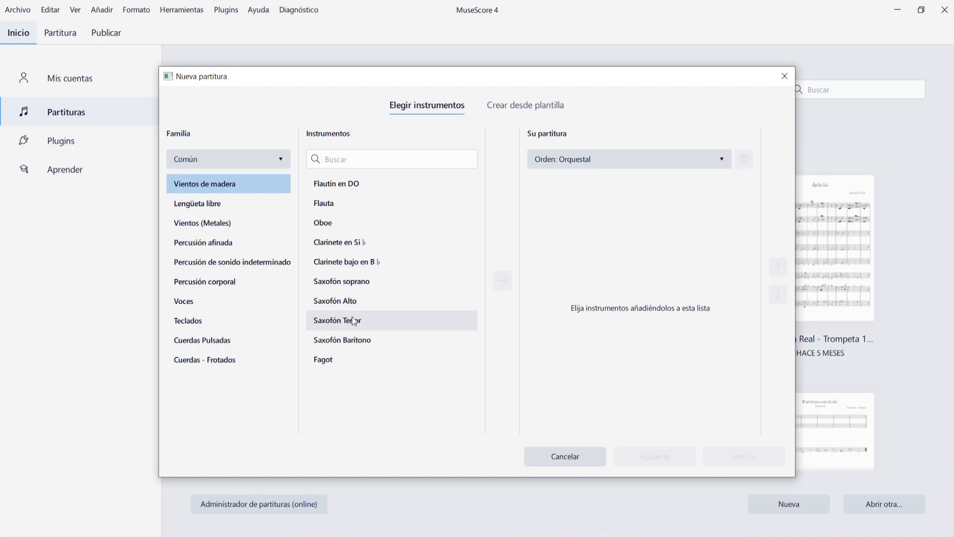
pyautogui.click(226, 317)
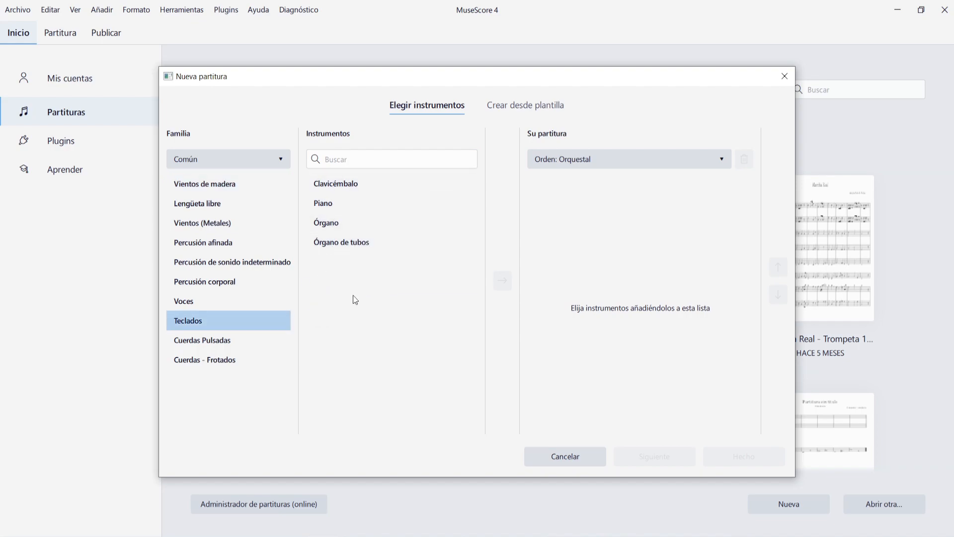
pyautogui.click(346, 159)
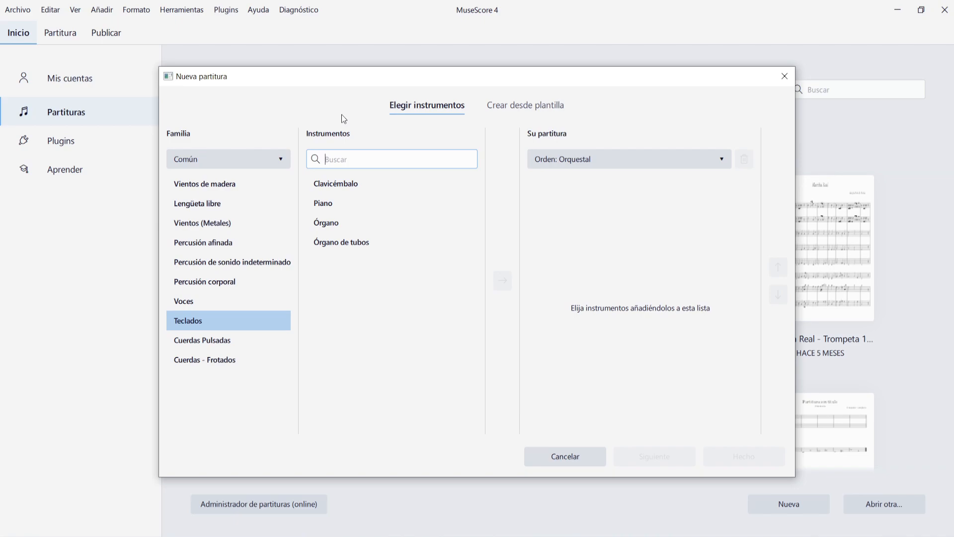
pyautogui.write('trompeta')
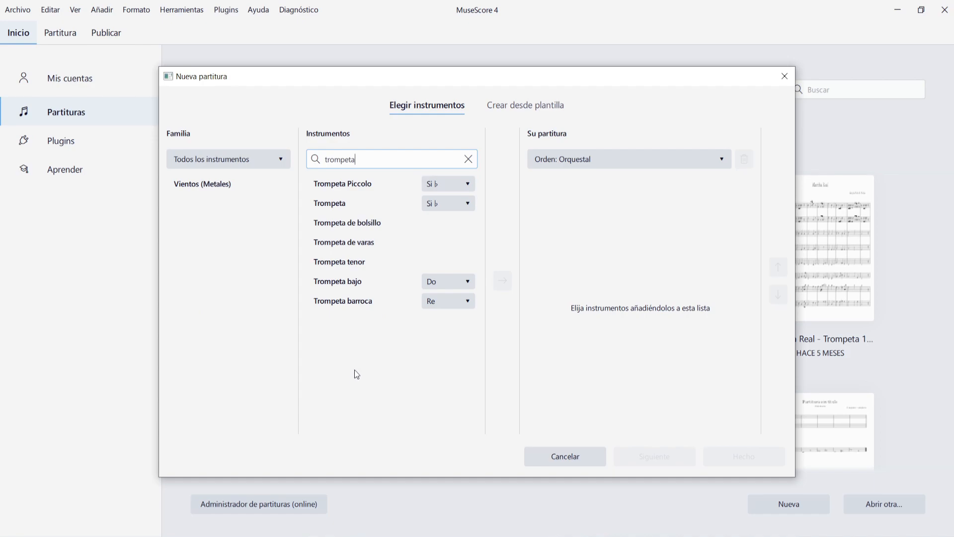
pyautogui.doubleClick(330, 204)
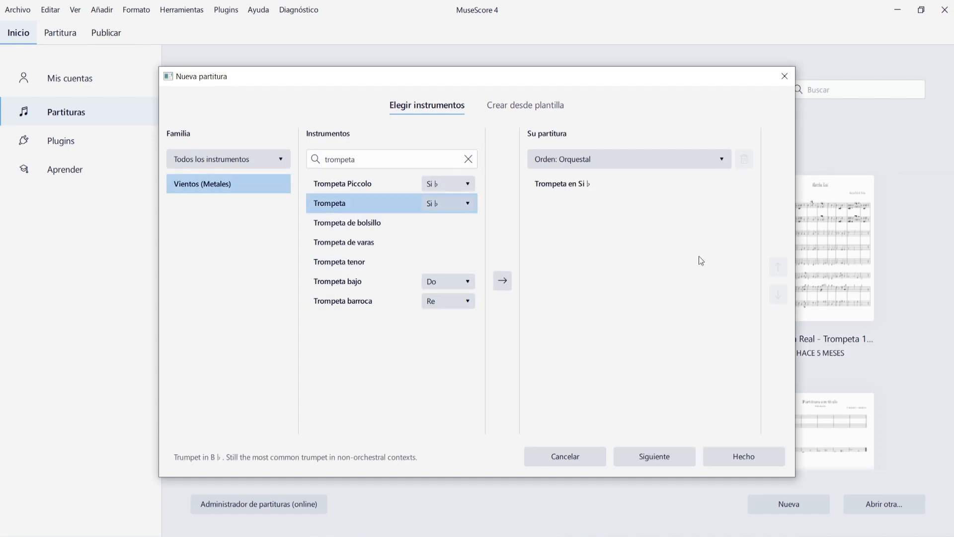
# Search for "trombón" and add the plain Trombón to the score's instruments
pyautogui.click(369, 159)
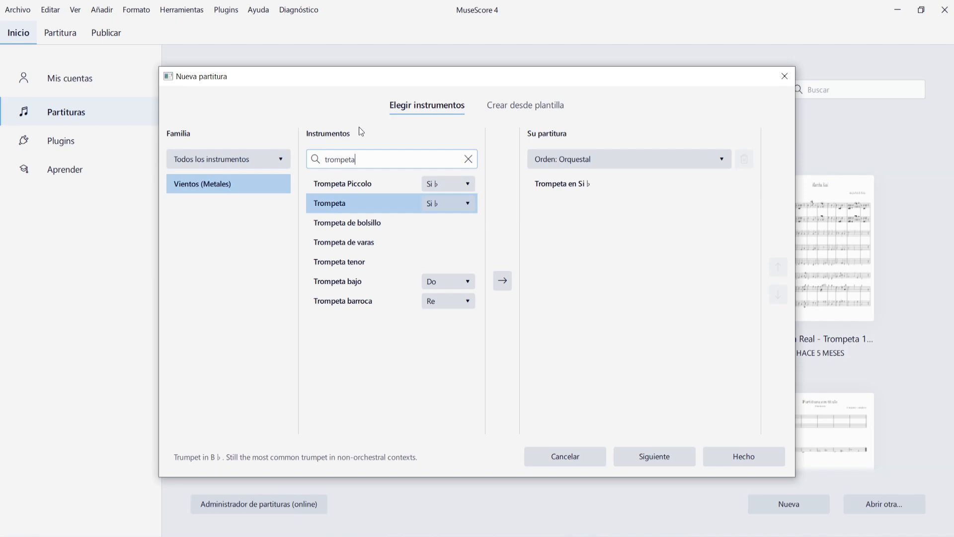
pyautogui.press('BackSpace')
pyautogui.press('BackSpace')
pyautogui.press('BackSpace')
pyautogui.press('BackSpace')
pyautogui.write('bón')
pyautogui.doubleClick(368, 242)
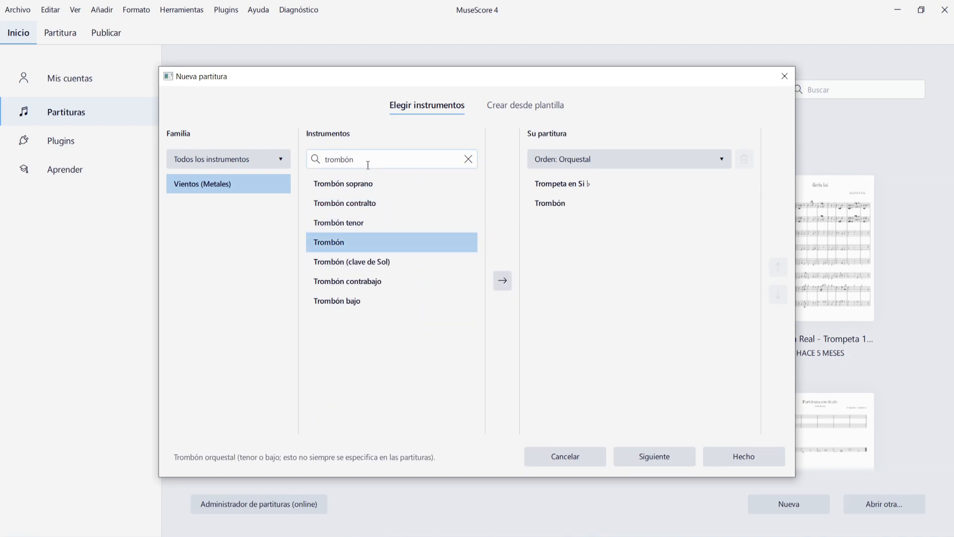
# Search for "bombard" and add Bombardino to the score's instruments
pyautogui.click(367, 165)
pyautogui.press('BackSpace')
pyautogui.press('BackSpace')
pyautogui.press('BackSpace')
pyautogui.press('BackSpace')
pyautogui.press('BackSpace')
pyautogui.press('BackSpace')
pyautogui.press('BackSpace')
pyautogui.write('bombard')
pyautogui.doubleClick(354, 184)
# Search for "tuba" and add Tuba (sin especificar) to the score's instruments
pyautogui.click(368, 161)
pyautogui.press('BackSpace')
pyautogui.press('BackSpace')
pyautogui.press('BackSpace')
pyautogui.press('BackSpace')
pyautogui.press('BackSpace')
pyautogui.press('BackSpace')
pyautogui.press('BackSpace')
pyautogui.write('tuba')
pyautogui.doubleClick(376, 204)
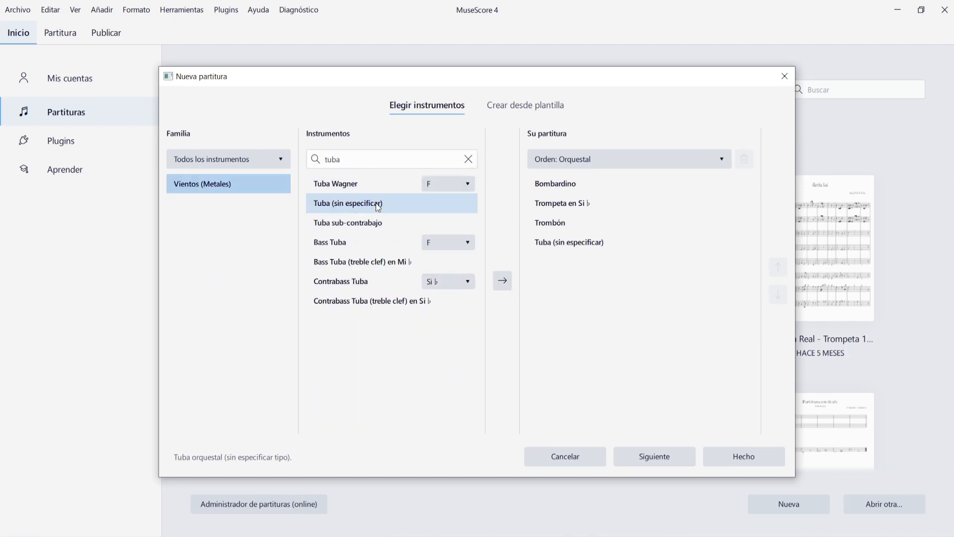
# Search for "piano" and add the plain Piano to the score's instruments
pyautogui.click(369, 159)
pyautogui.press('BackSpace')
pyautogui.press('BackSpace')
pyautogui.press('BackSpace')
pyautogui.press('BackSpace')
pyautogui.write('piano')
pyautogui.doubleClick(344, 242)
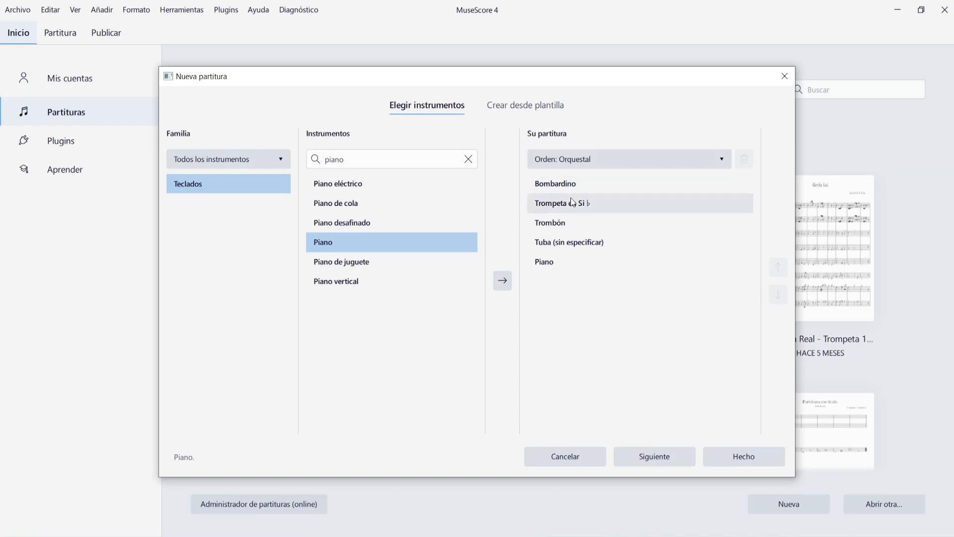
# Set the instrument order to Banda de bronces and move Trompeta en Si♭ up to first place
pyautogui.click(610, 159)
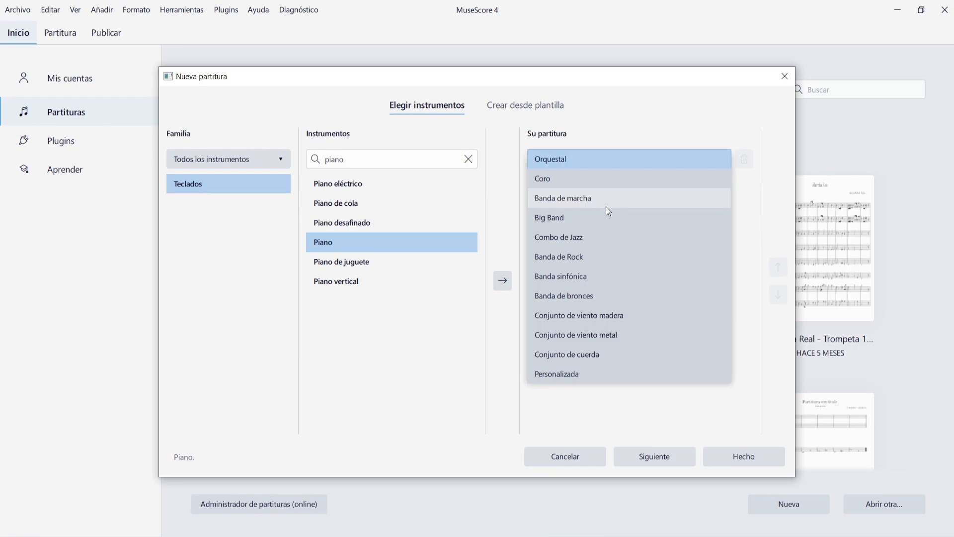
pyautogui.click(582, 297)
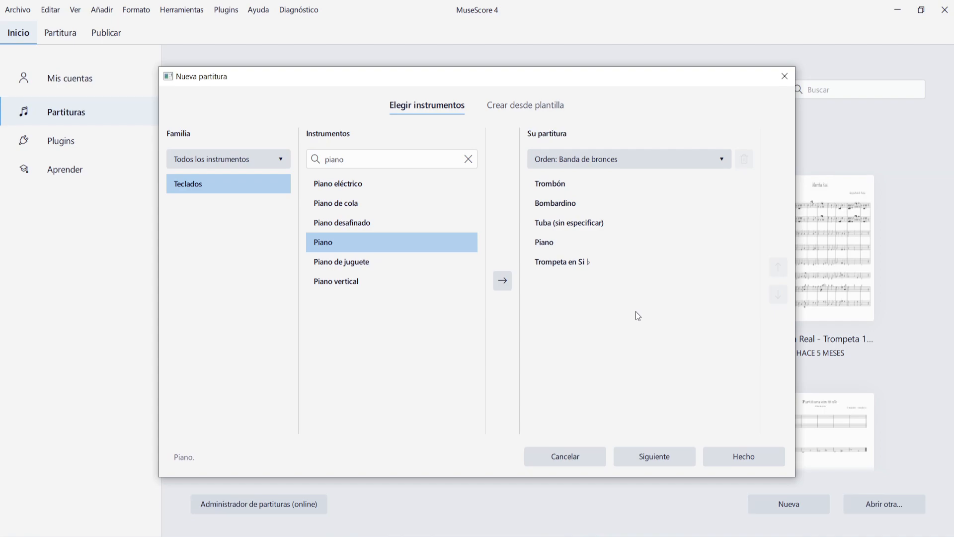
pyautogui.click(611, 262)
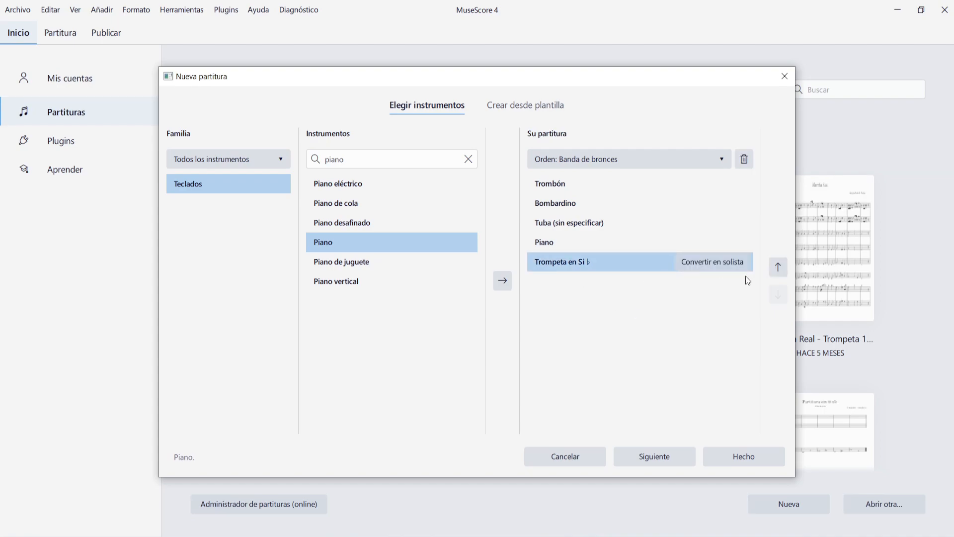
pyautogui.click(778, 268)
pyautogui.click(778, 268)
pyautogui.click(777, 268)
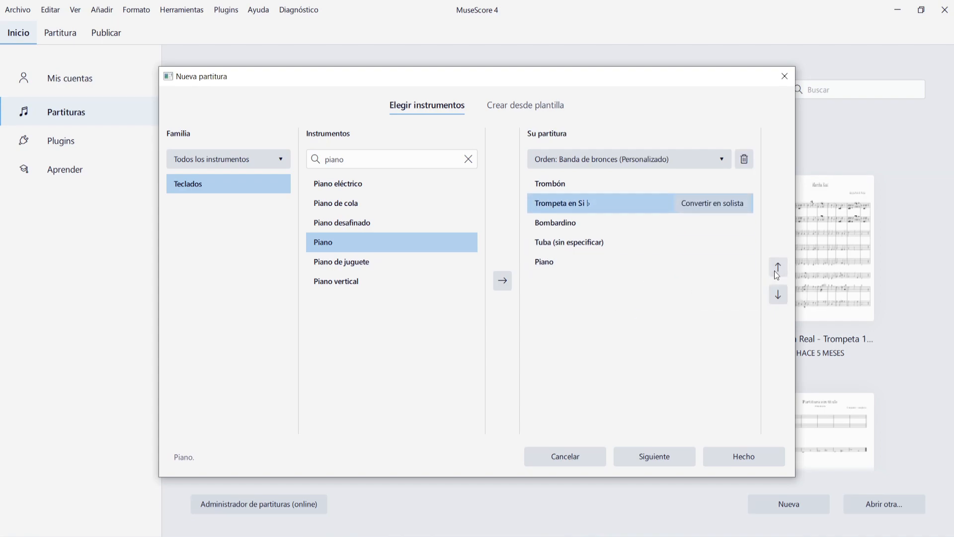
pyautogui.click(777, 268)
# Make Bombardino the soloist and delete it from the score's instruments
pyautogui.click(623, 245)
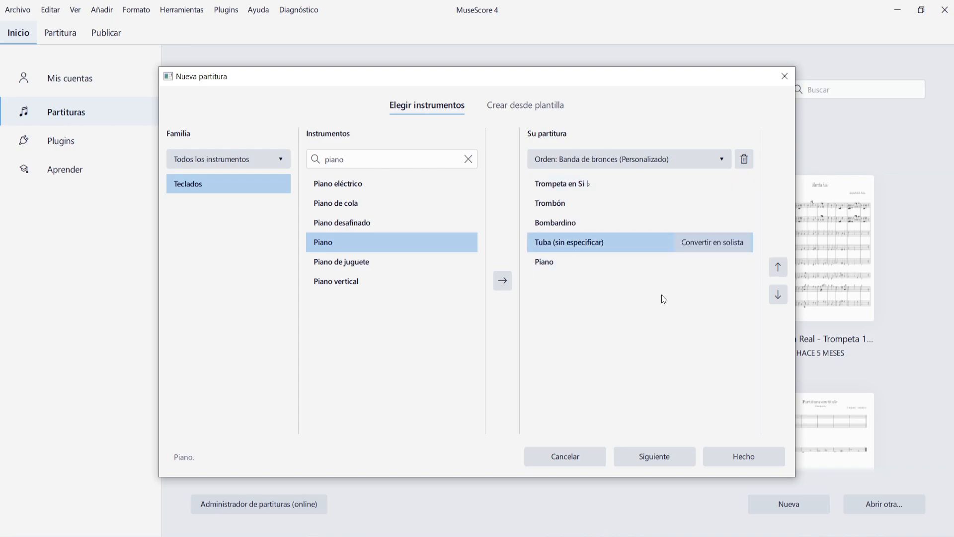
pyautogui.click(588, 220)
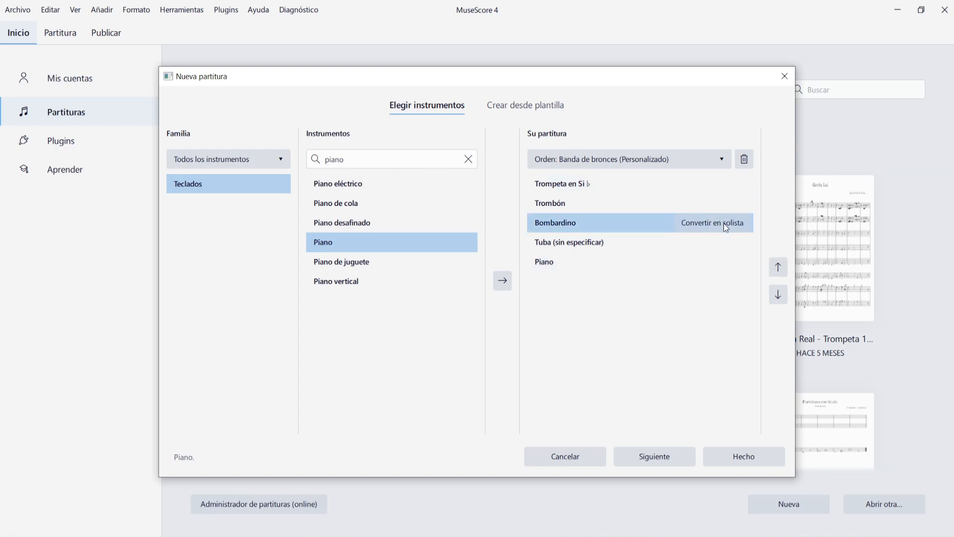
pyautogui.click(651, 204)
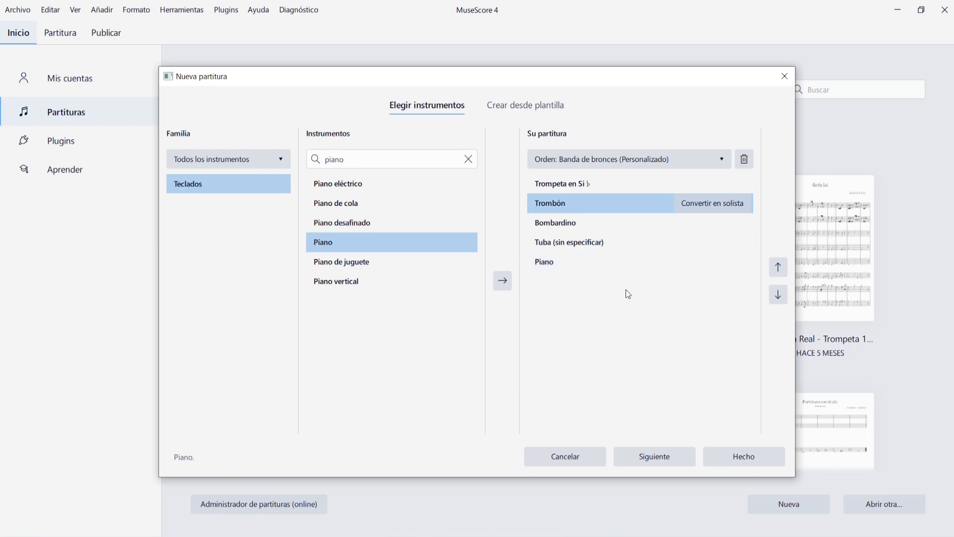
pyautogui.click(575, 227)
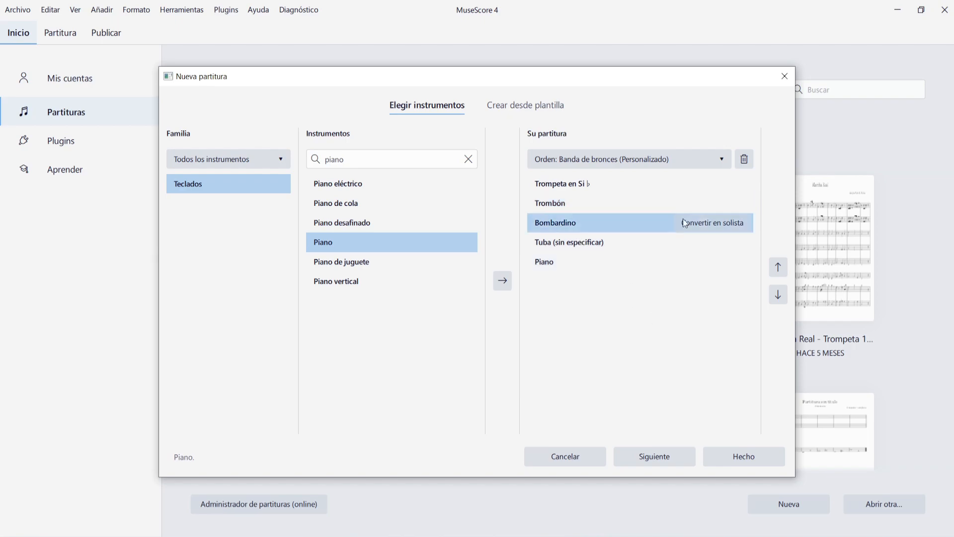
pyautogui.click(728, 228)
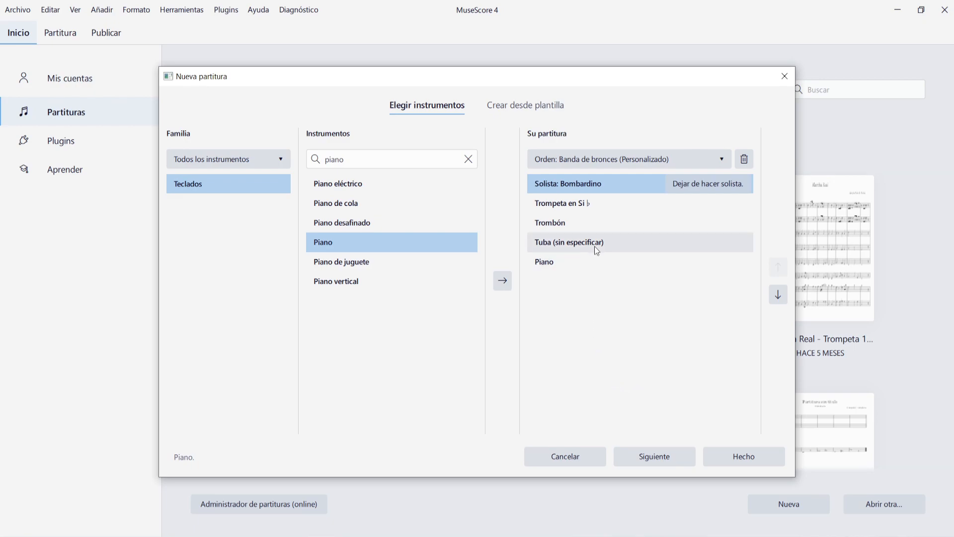
pyautogui.click(743, 159)
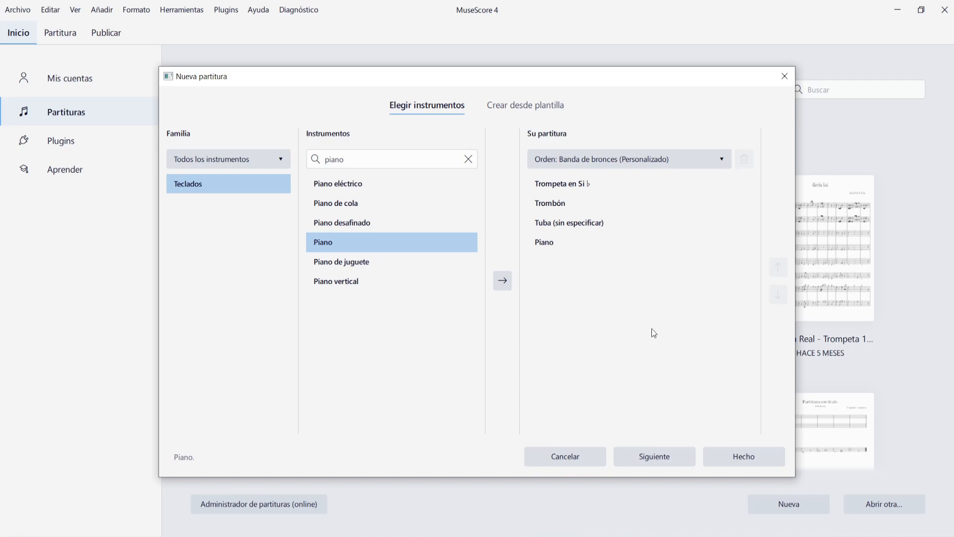
# Proceed to the additional score information and set the key signature to Sol mayor
pyautogui.click(653, 462)
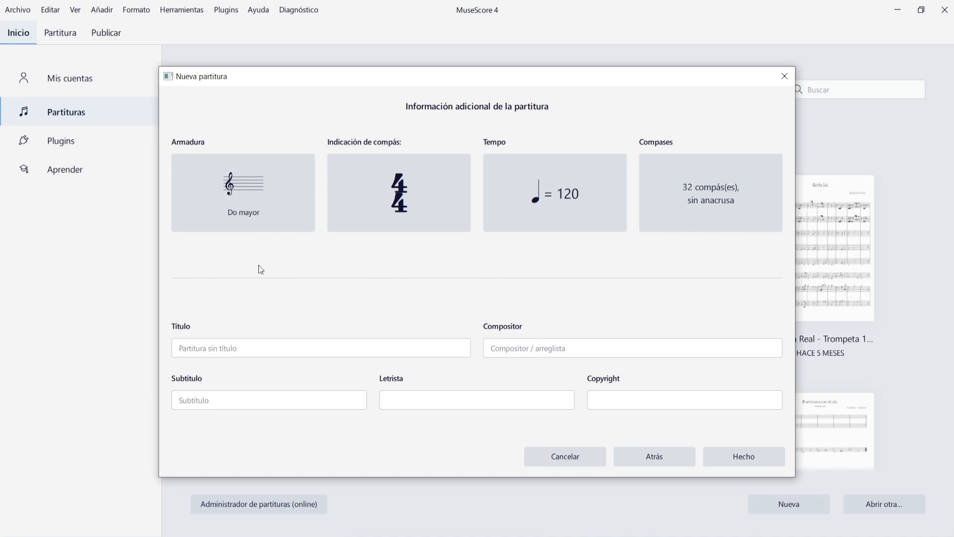
pyautogui.click(240, 209)
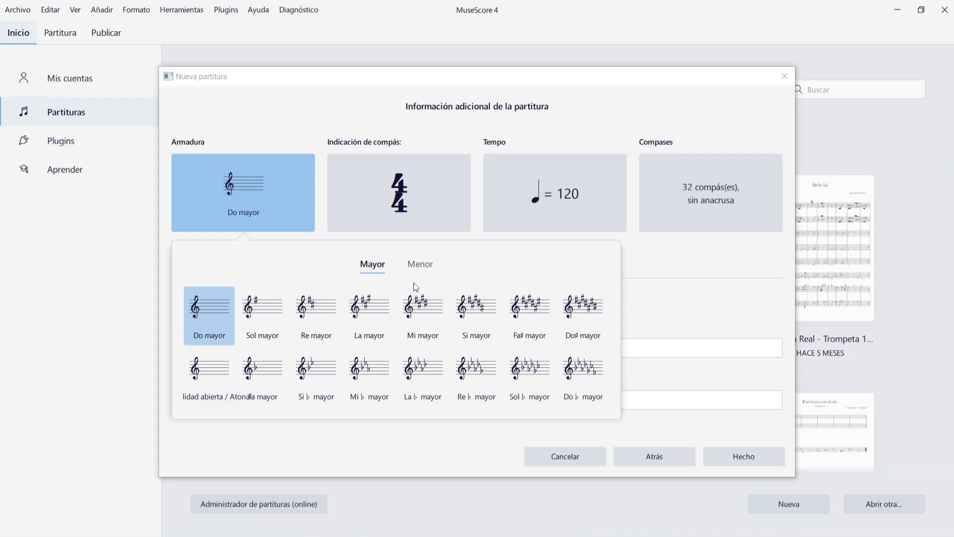
pyautogui.click(425, 268)
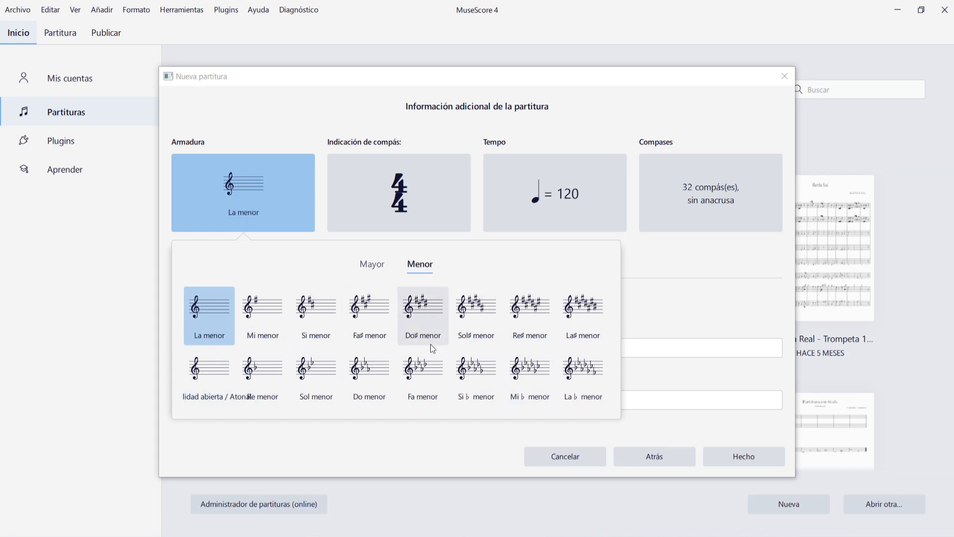
pyautogui.click(373, 265)
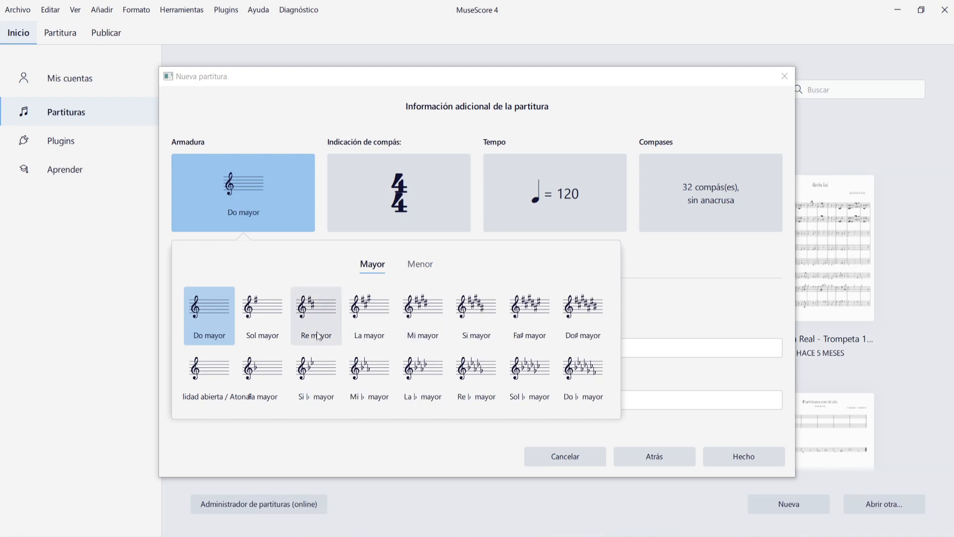
pyautogui.click(274, 319)
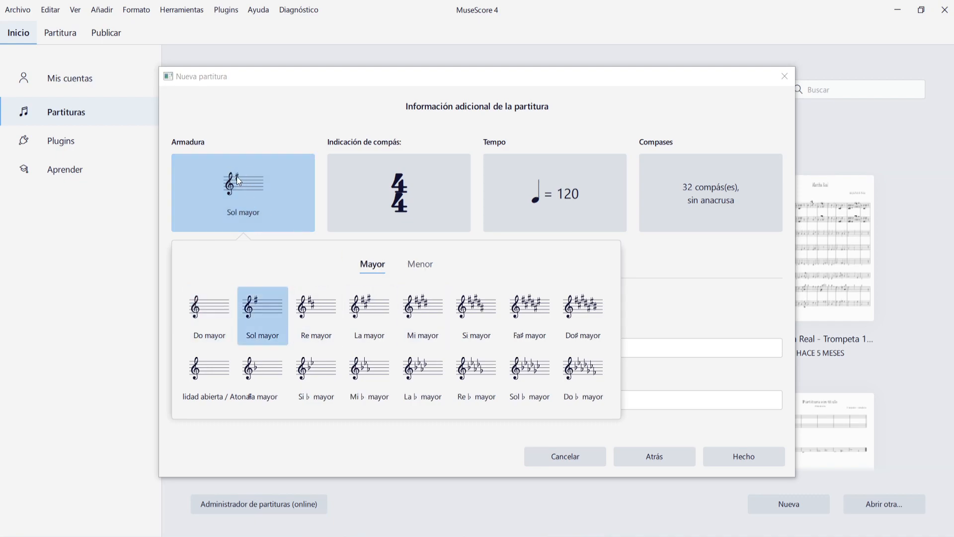
# Set the new score's time signature to 6/8
pyautogui.click(727, 279)
pyautogui.click(374, 191)
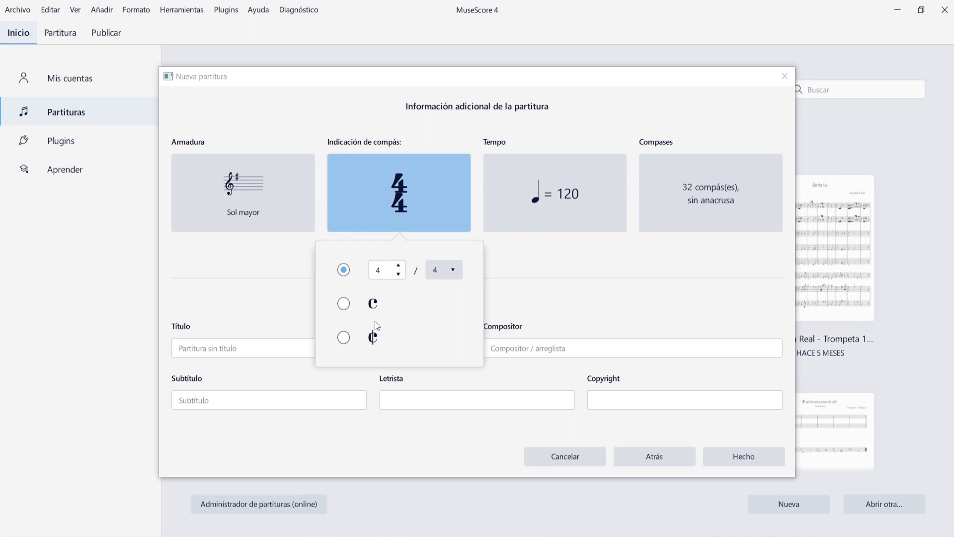
pyautogui.doubleClick(378, 270)
pyautogui.write('6')
pyautogui.click(448, 267)
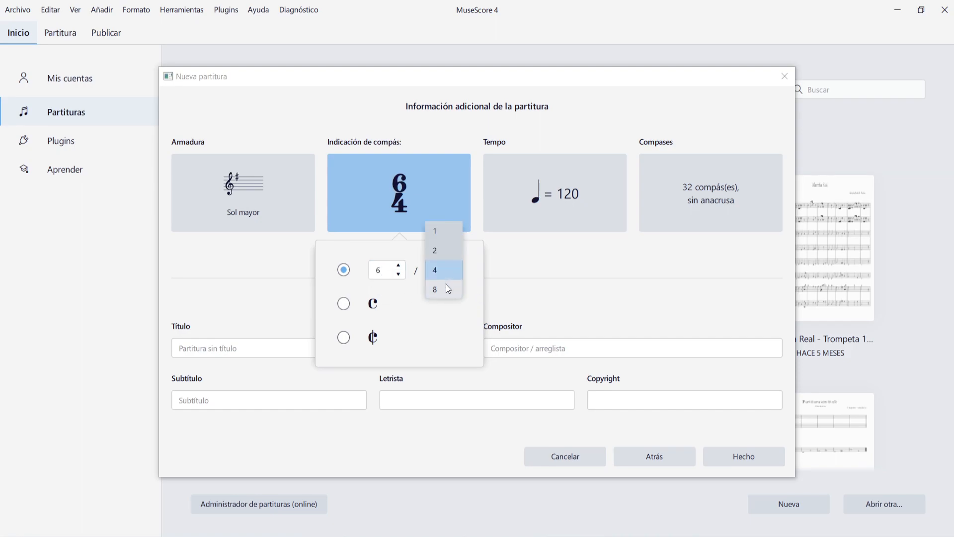
pyautogui.click(448, 288)
pyautogui.click(559, 248)
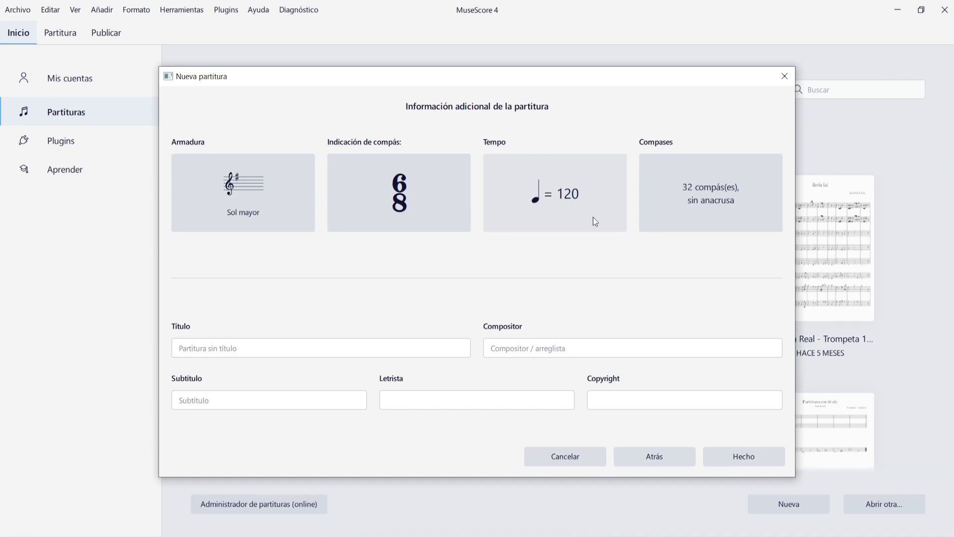
# Show a metronome mark in the score and set the tempo to dotted quarter note = 80
pyautogui.click(556, 207)
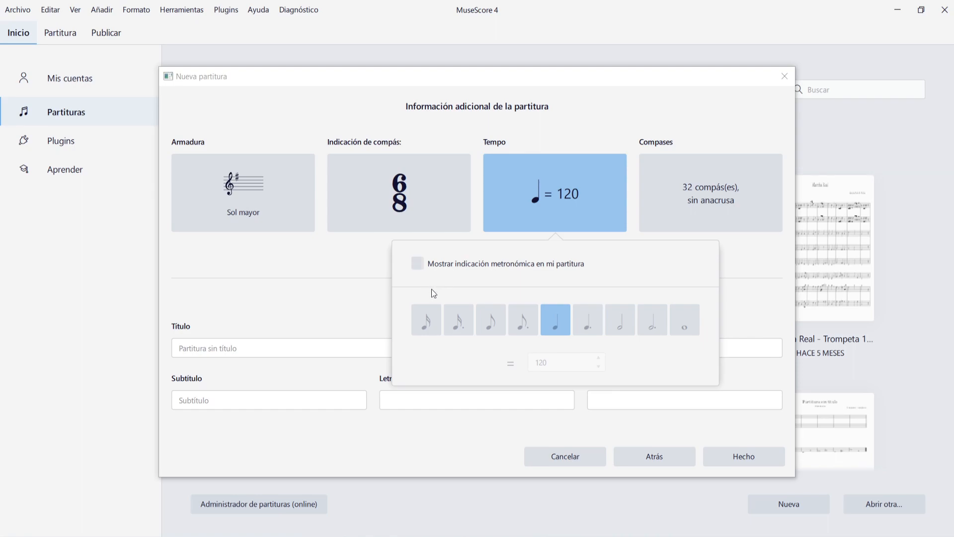
pyautogui.click(417, 265)
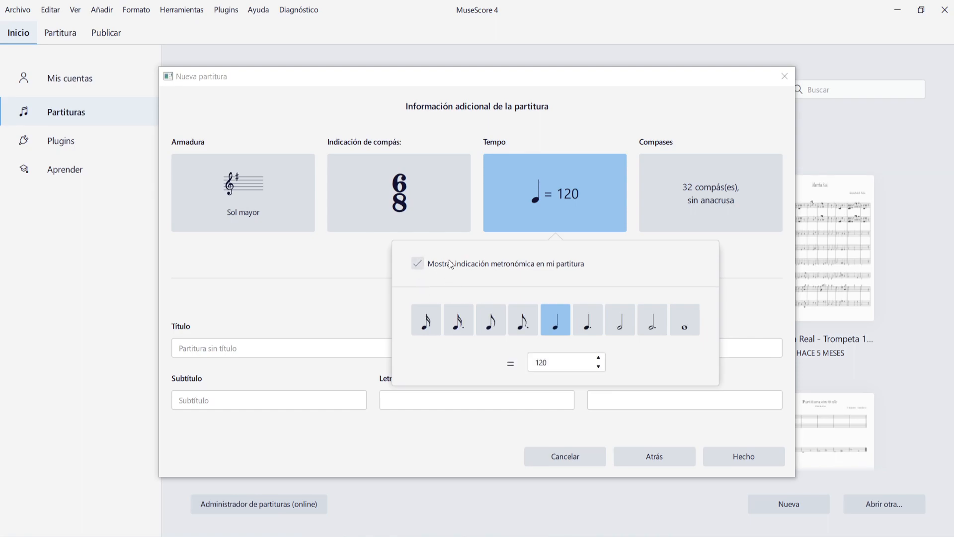
pyautogui.press('Tab')
pyautogui.write('80')
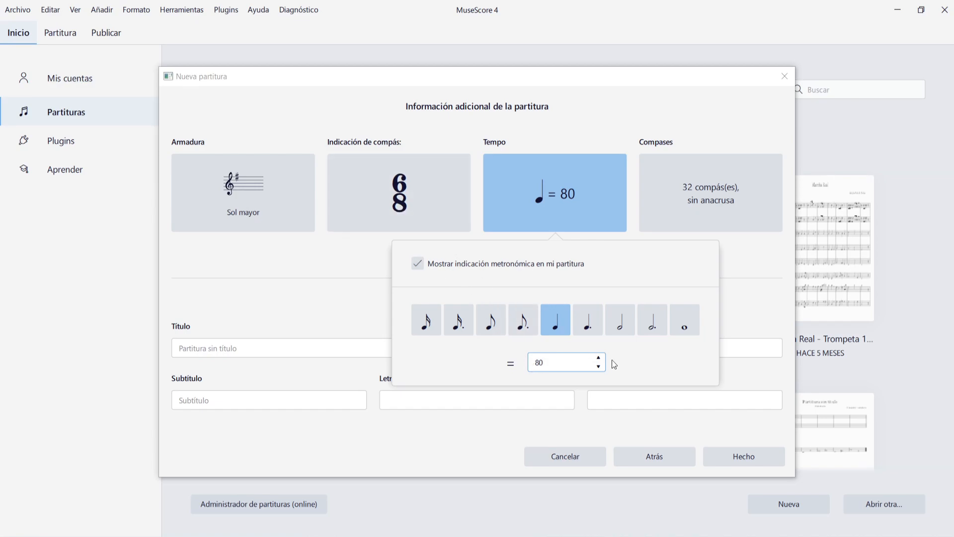
pyautogui.click(587, 323)
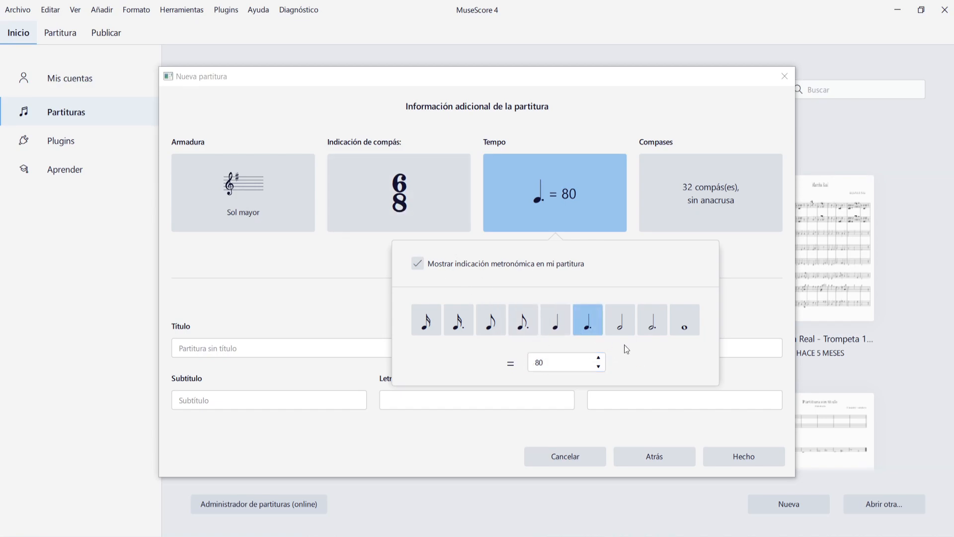
# Set the initial number of measures to 50 and create a 3/8 pickup measure
pyautogui.click(710, 221)
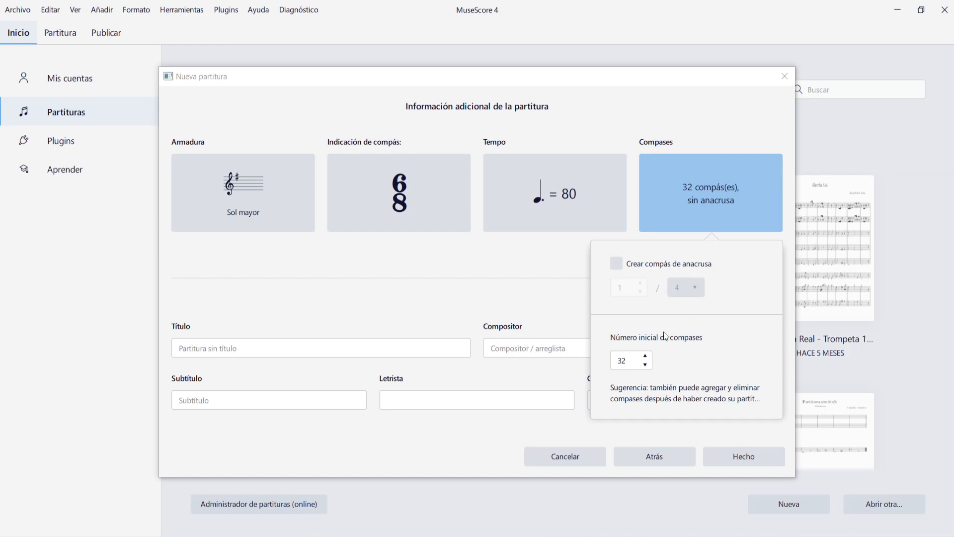
pyautogui.doubleClick(625, 361)
pyautogui.write('50')
pyautogui.click(617, 264)
pyautogui.click(683, 295)
pyautogui.click(684, 304)
pyautogui.click(641, 282)
pyautogui.click(641, 282)
pyautogui.click(644, 296)
pyautogui.click(640, 282)
pyautogui.click(641, 283)
pyautogui.click(584, 198)
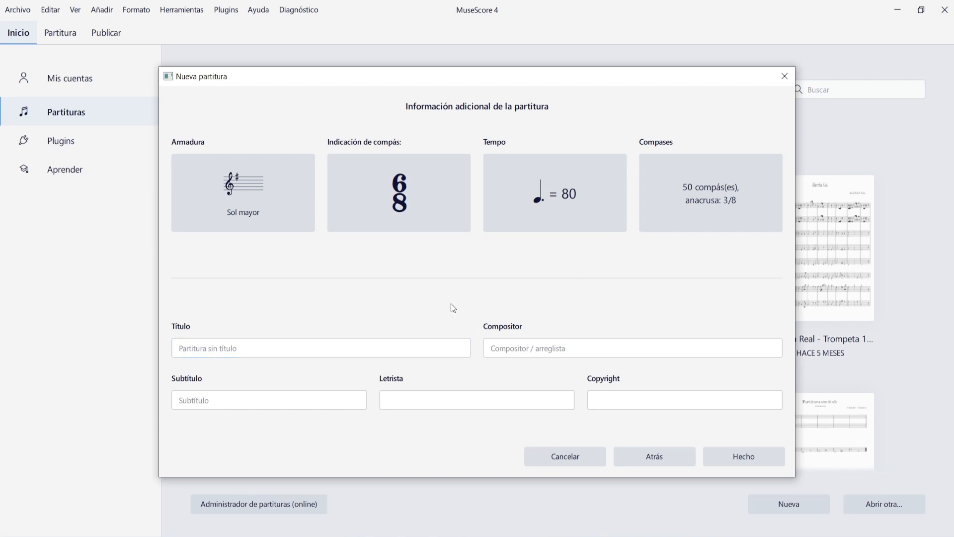
# Enter the title "Partitura de prueba" and the composer's name
pyautogui.click(312, 348)
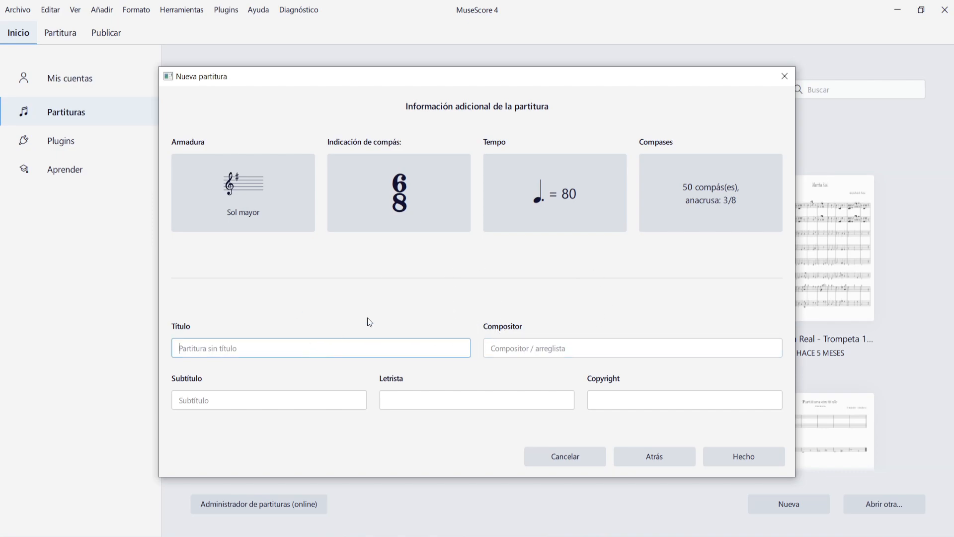
pyautogui.write('Partitura de prueba')
pyautogui.press('Tab')
pyautogui.click(521, 348)
pyautogui.write('Ismael V.')
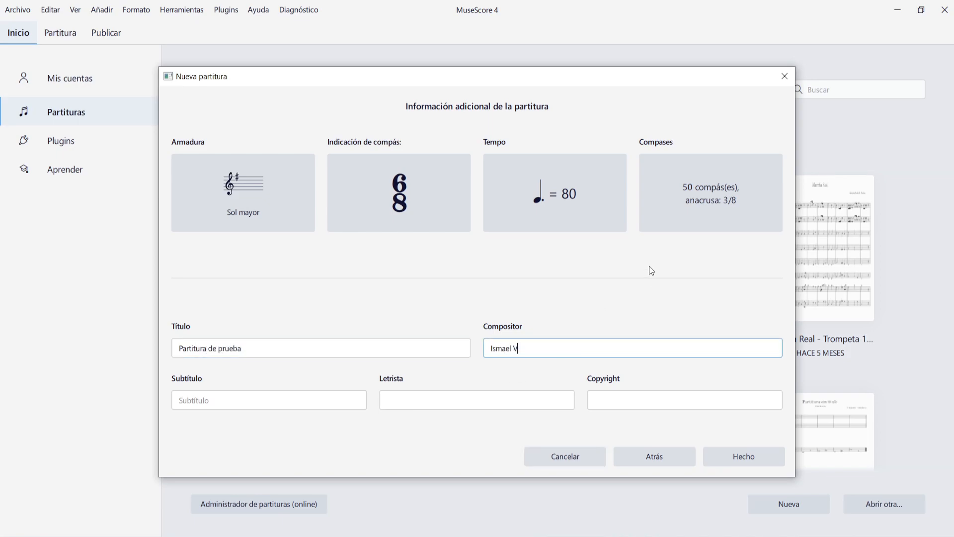
# Enter the subtitle "Primera partitura" and the copyright "clavedemi.com", and create the score
pyautogui.click(263, 401)
pyautogui.write('Primera partitura')
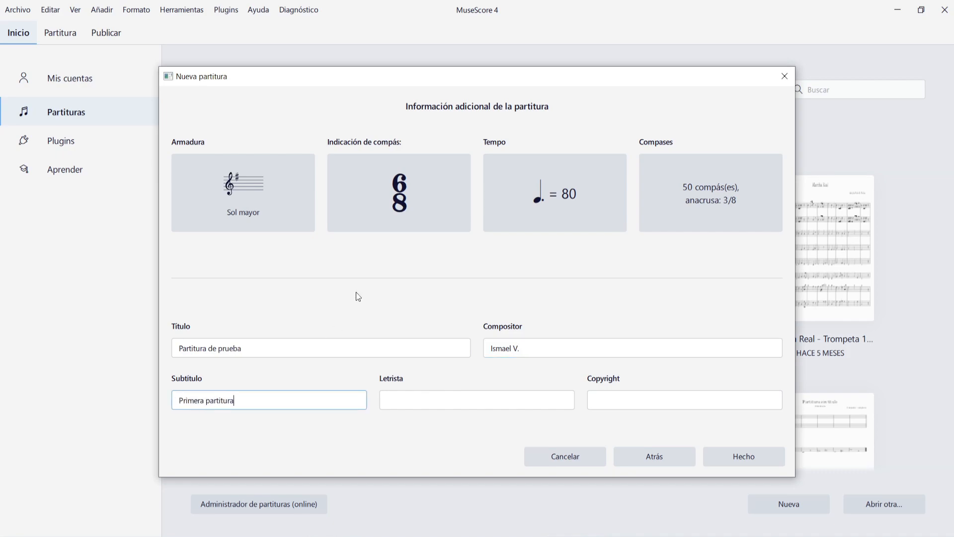
pyautogui.click(613, 403)
pyautogui.write('clavedemi.')
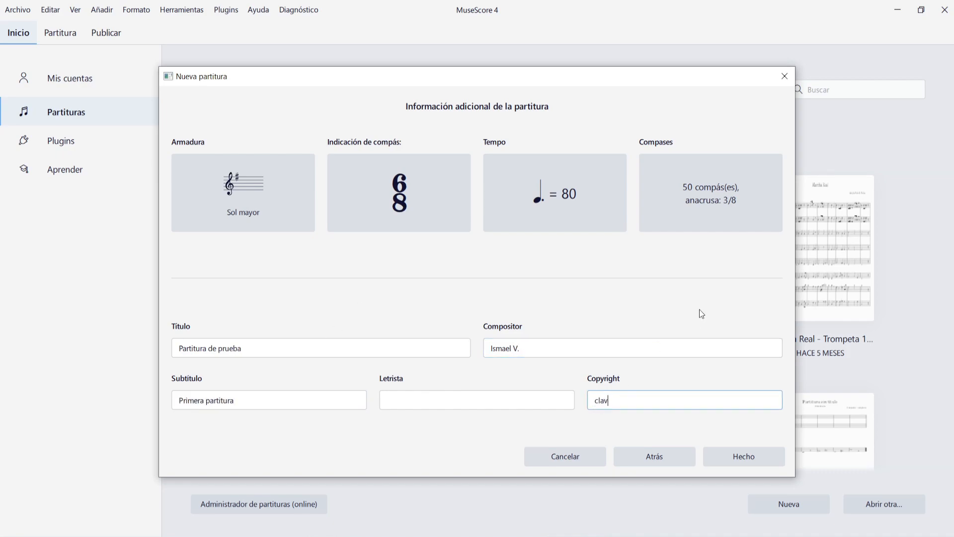
pyautogui.write('com')
pyautogui.click(746, 460)
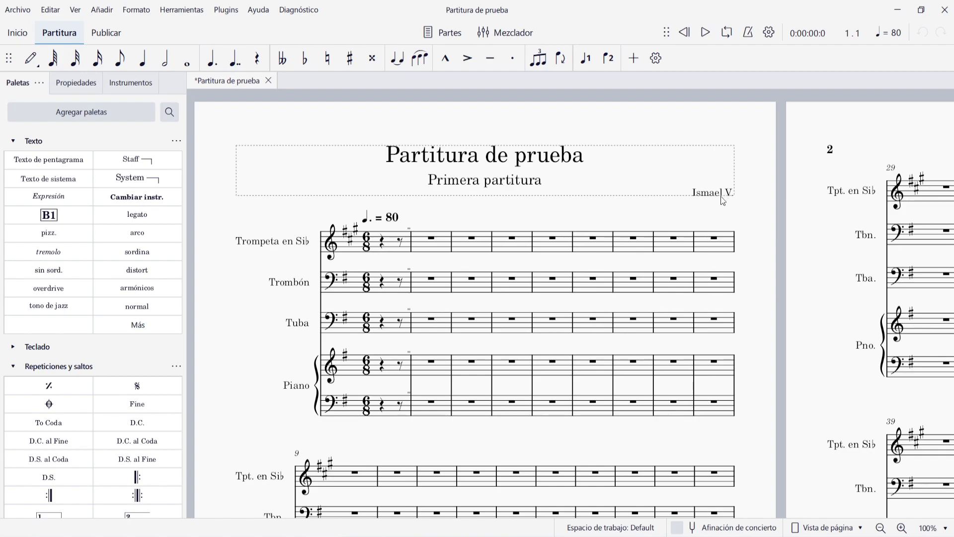
# Review the new score's first page from the title to the copyright footer, and show its list of instruments
pyautogui.scroll(-1, 765, 409)
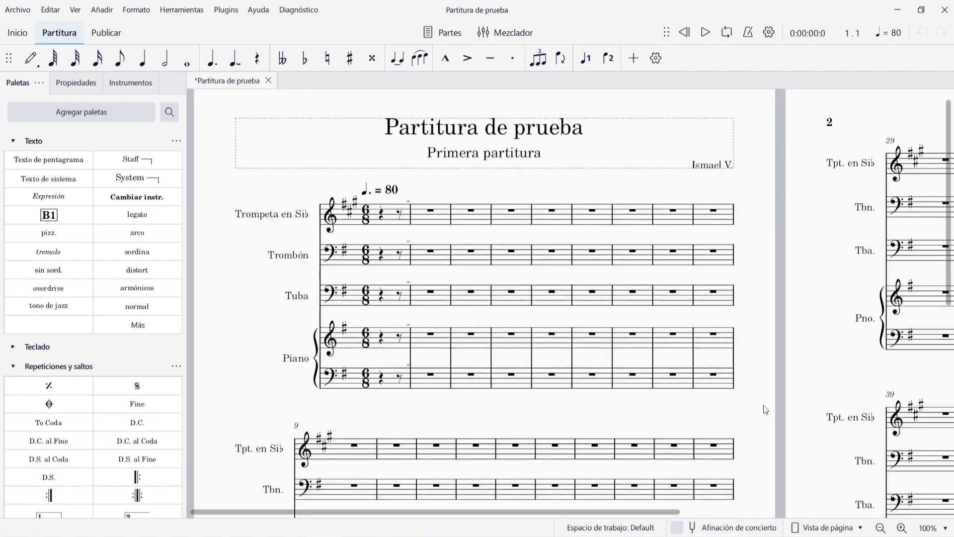
pyautogui.scroll(-10, 765, 410)
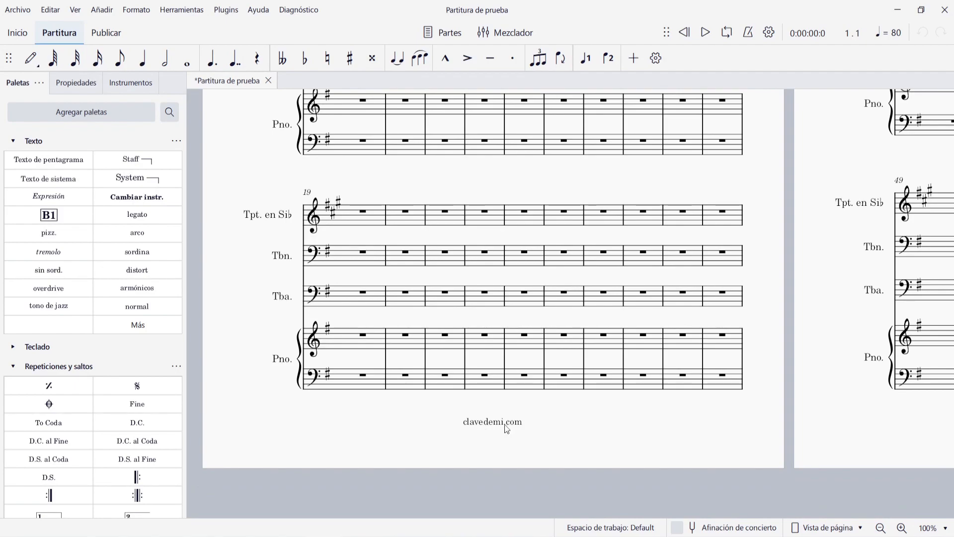
pyautogui.scroll(10, 781, 202)
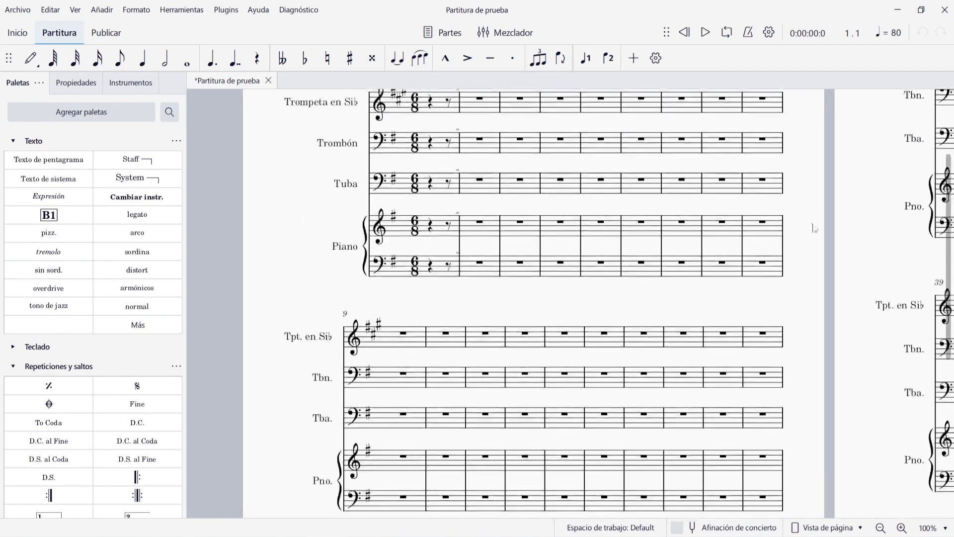
pyautogui.scroll(3, 815, 228)
pyautogui.hscroll(1, 815, 228)
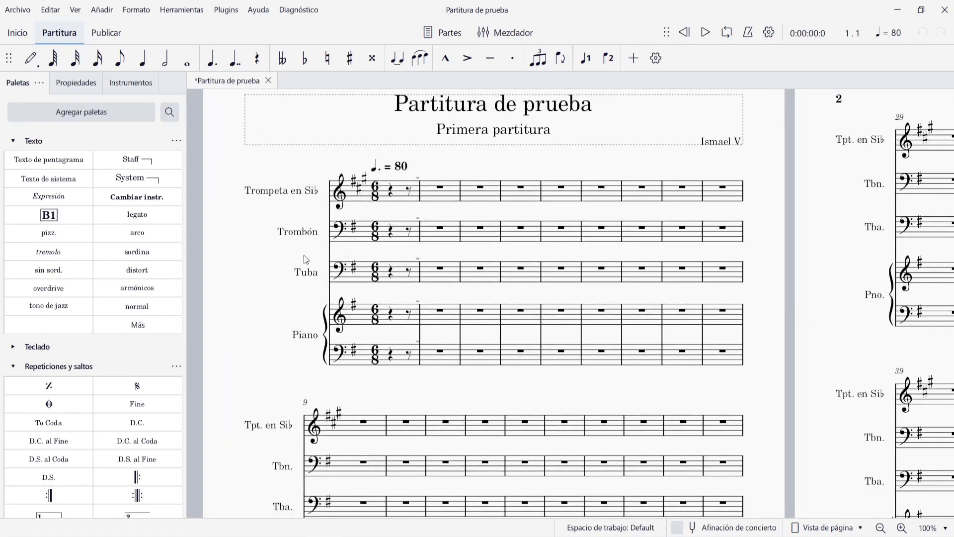
pyautogui.press('i')
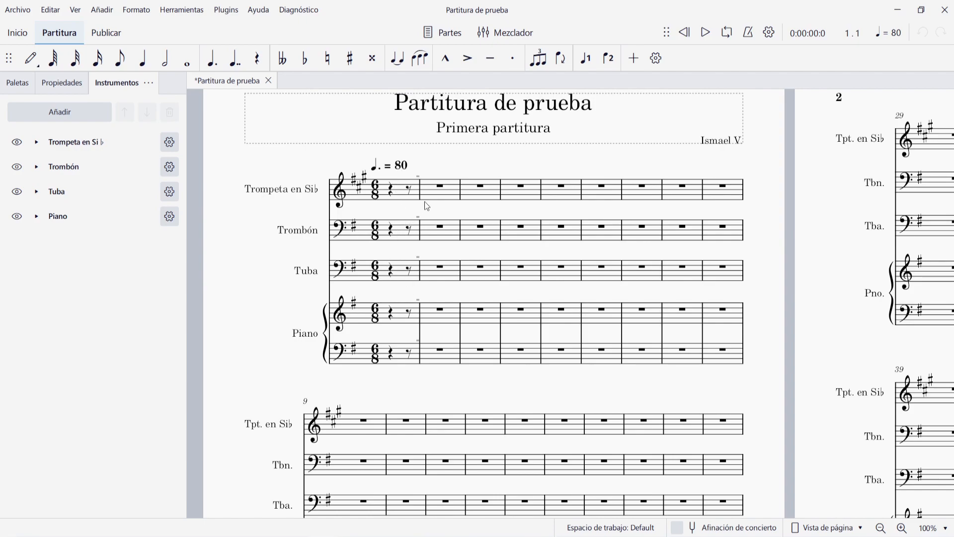
# Enter nine G eighth notes on the Trompeta en Si♭ staff, filling the pickup and the following measure
pyautogui.click(391, 190)
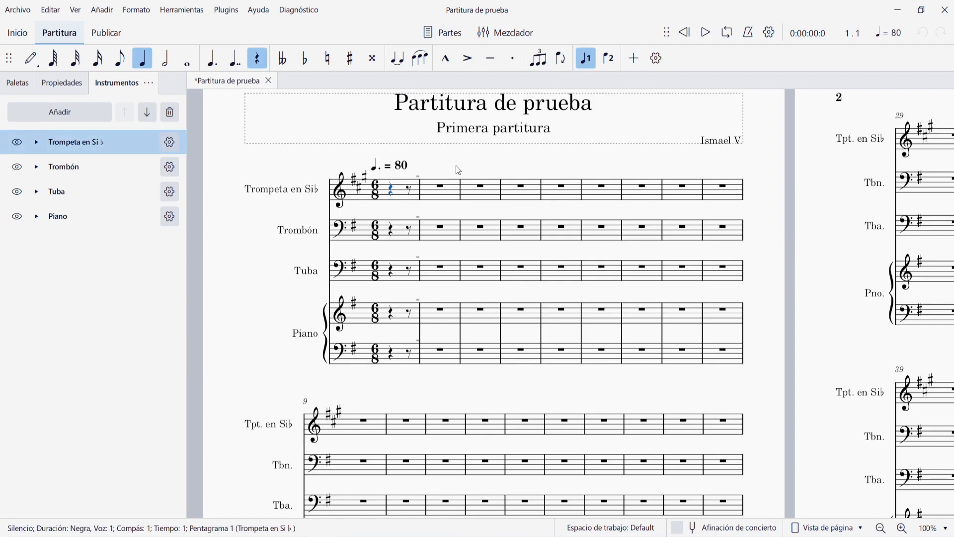
pyautogui.press('n')
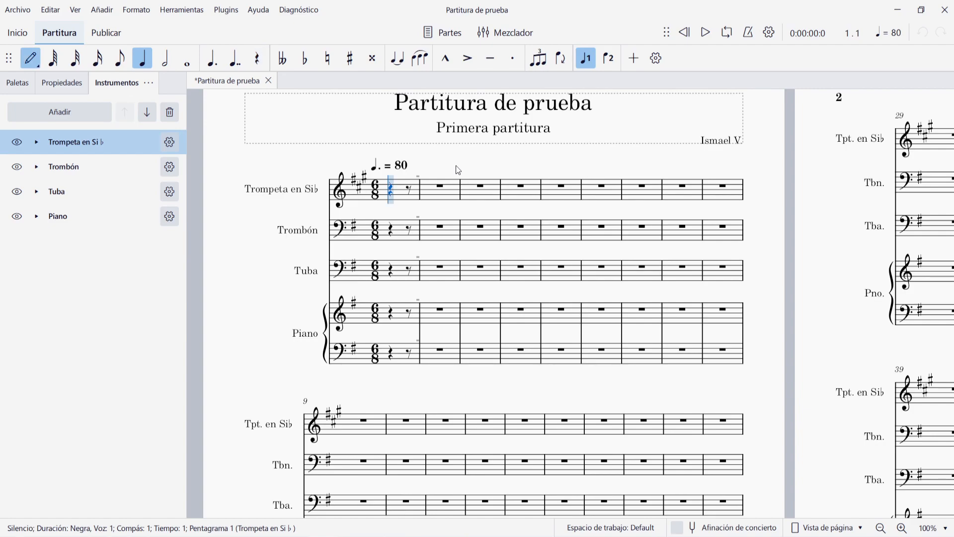
pyautogui.press('4')
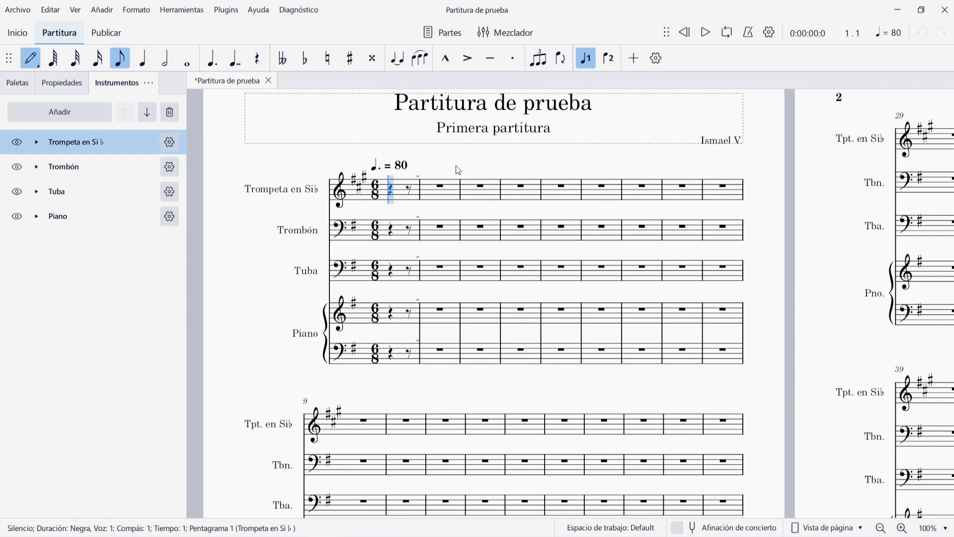
pyautogui.press('g')
pyautogui.press('g')
pyautogui.press('g')
pyautogui.press('g')
pyautogui.press('g')
pyautogui.press('g')
pyautogui.press('g')
pyautogui.press('g')
pyautogui.press('g')
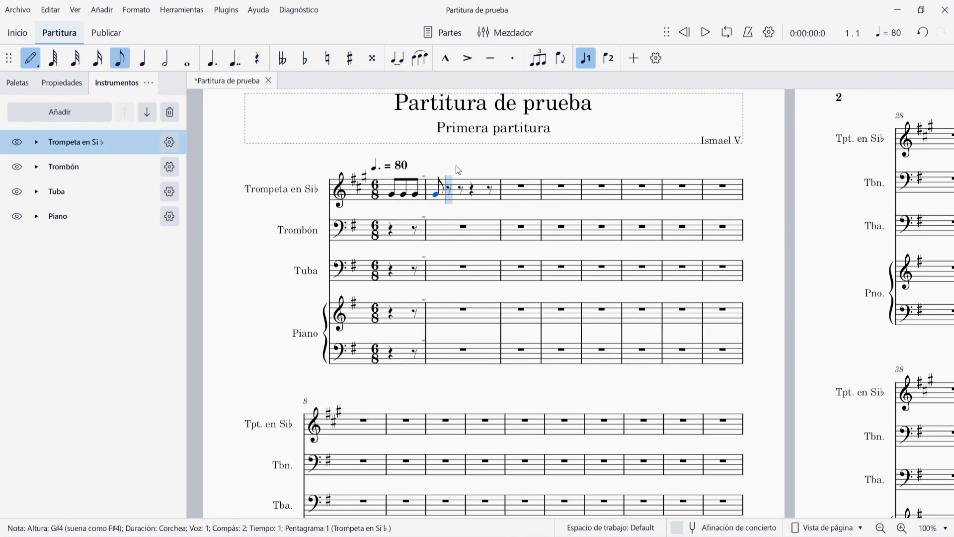
pyautogui.press('g')
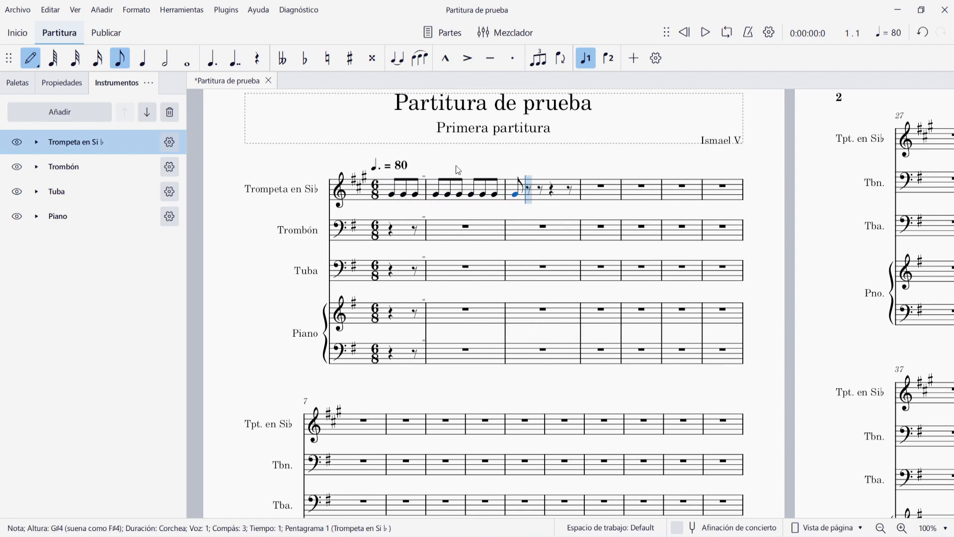
pyautogui.hotkey('ctrl', 'z')
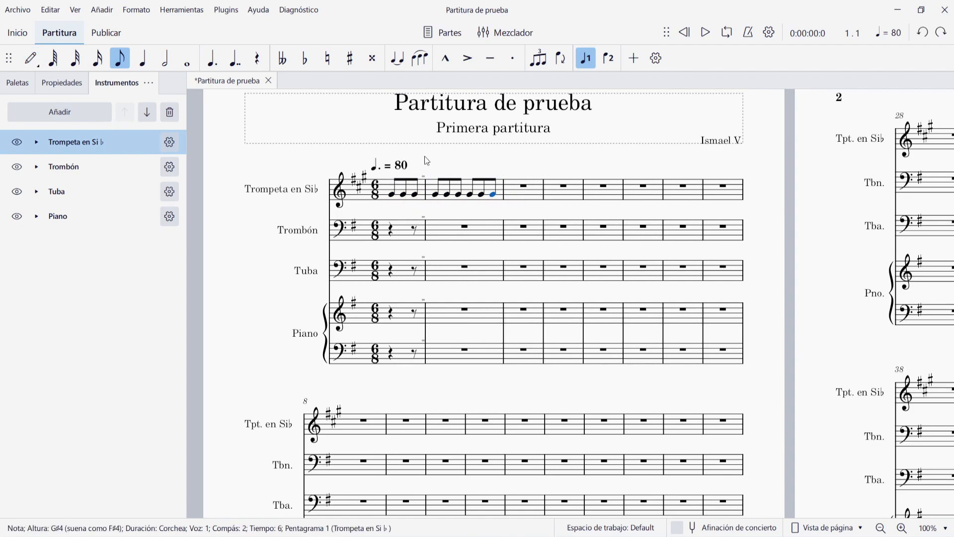
pyautogui.press('Escape')
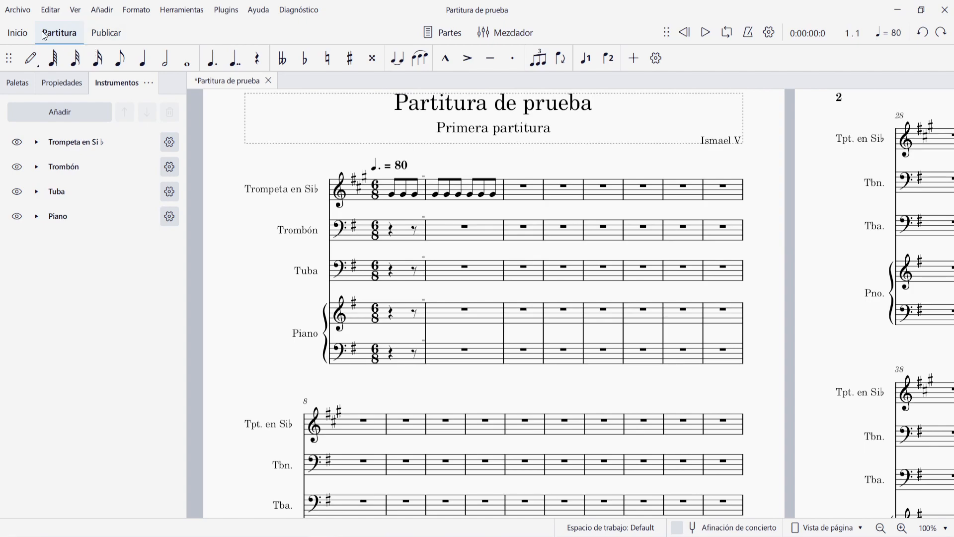
# Examine the project properties, including title, composer, copyright and creation date, and close them without changes
pyautogui.click(17, 9)
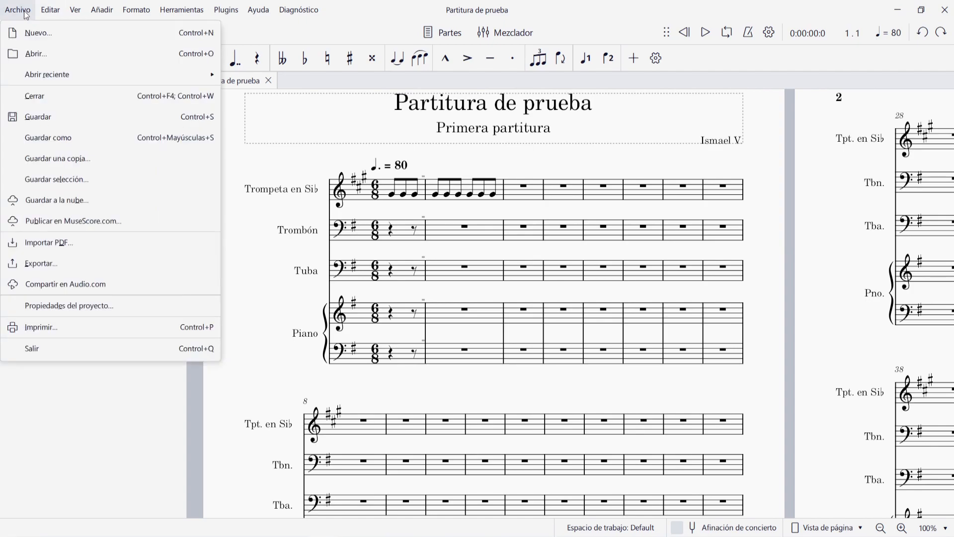
pyautogui.click(98, 303)
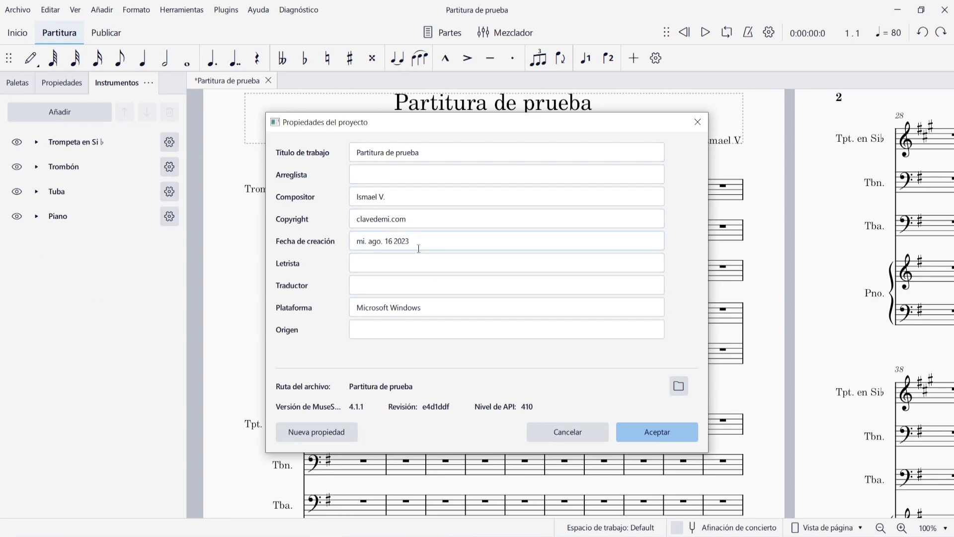
pyautogui.press('Escape')
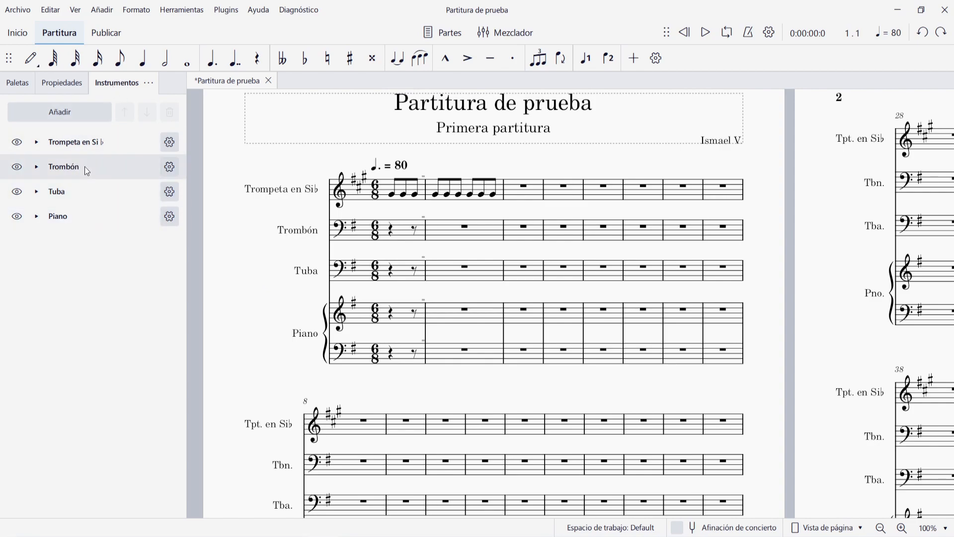
# Hide the score's instruments list and bring it back
pyautogui.click(20, 85)
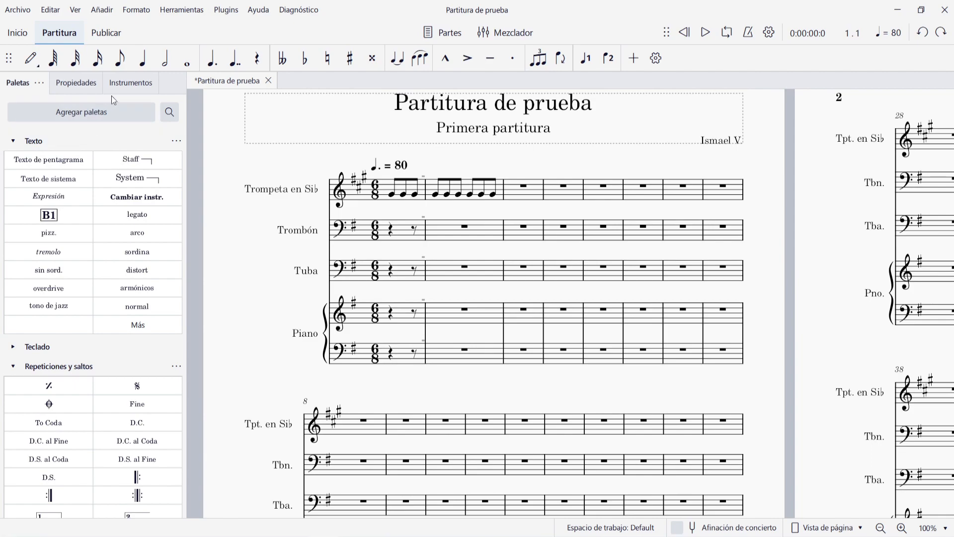
pyautogui.click(122, 83)
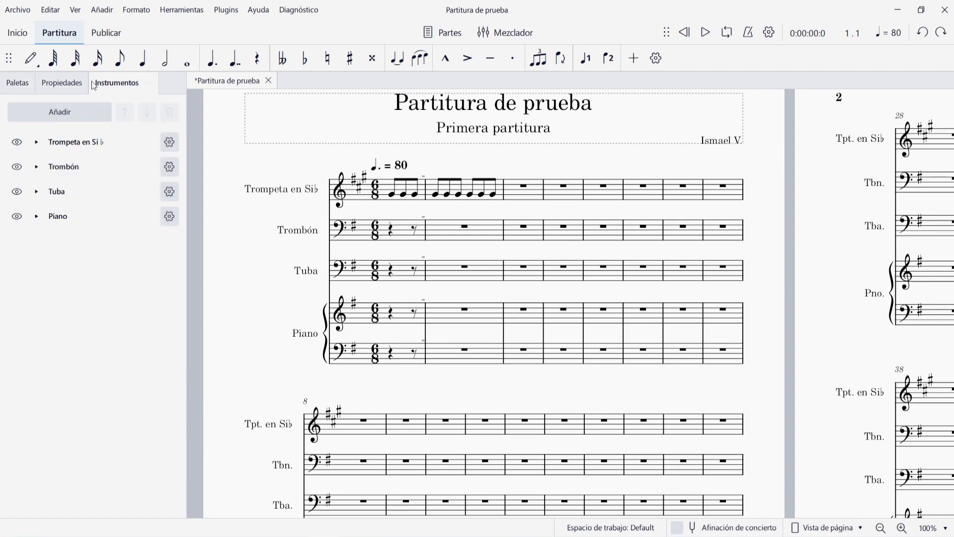
pyautogui.click(148, 83)
pyautogui.click(127, 84)
pyautogui.click(75, 11)
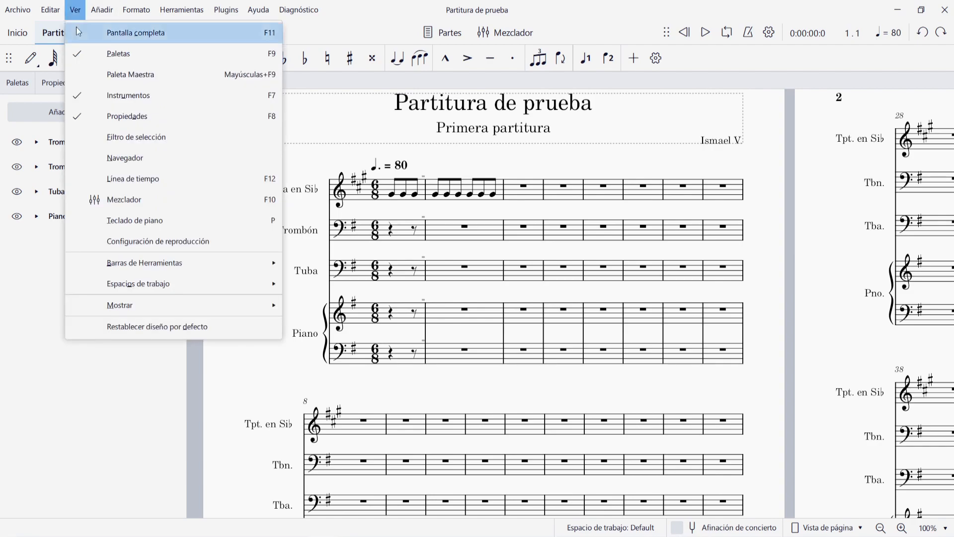
pyautogui.click(137, 101)
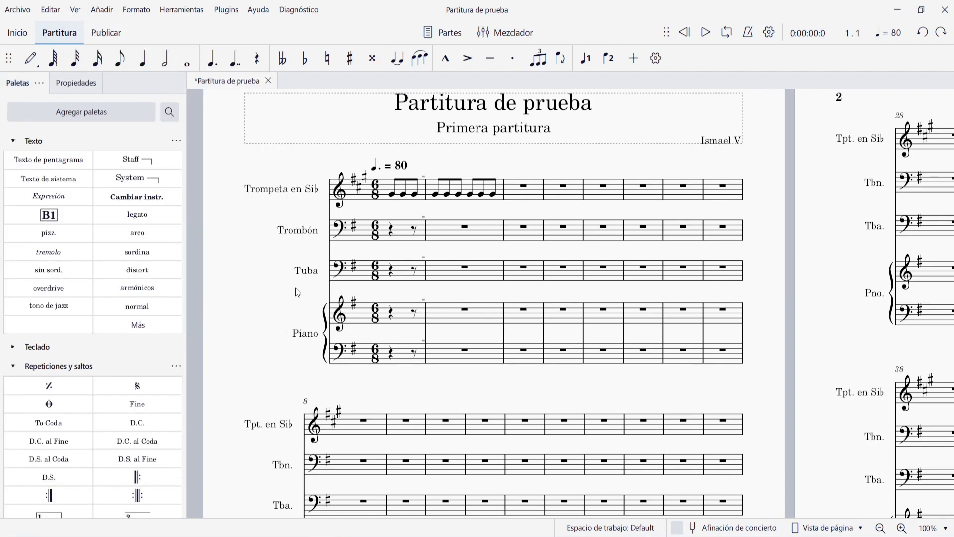
pyautogui.press('i')
pyautogui.press('i')
pyautogui.press('i')
pyautogui.press('i')
pyautogui.press('i')
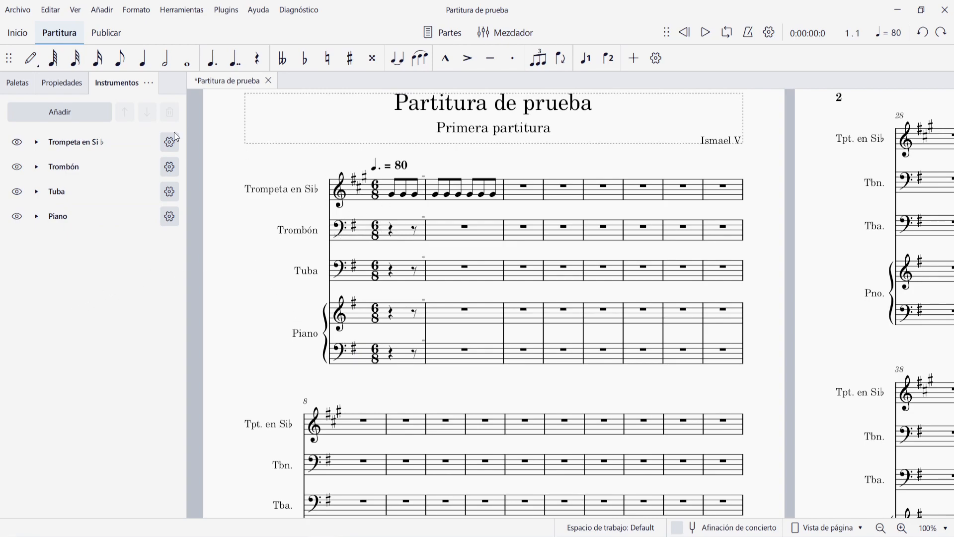
# Make the Tuba a soloist in the score's instruments and move Trompeta en Si♭ below Trombón
pyautogui.click(64, 114)
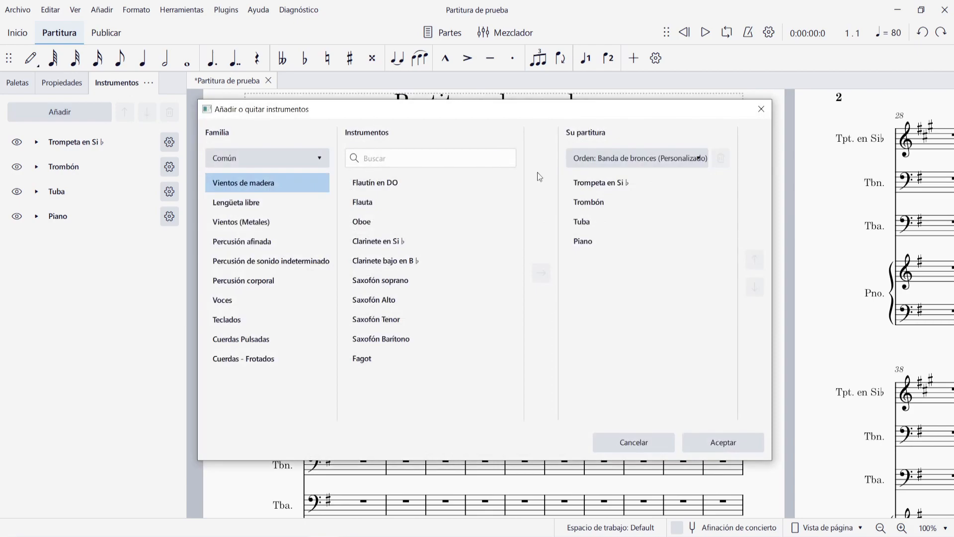
pyautogui.click(760, 109)
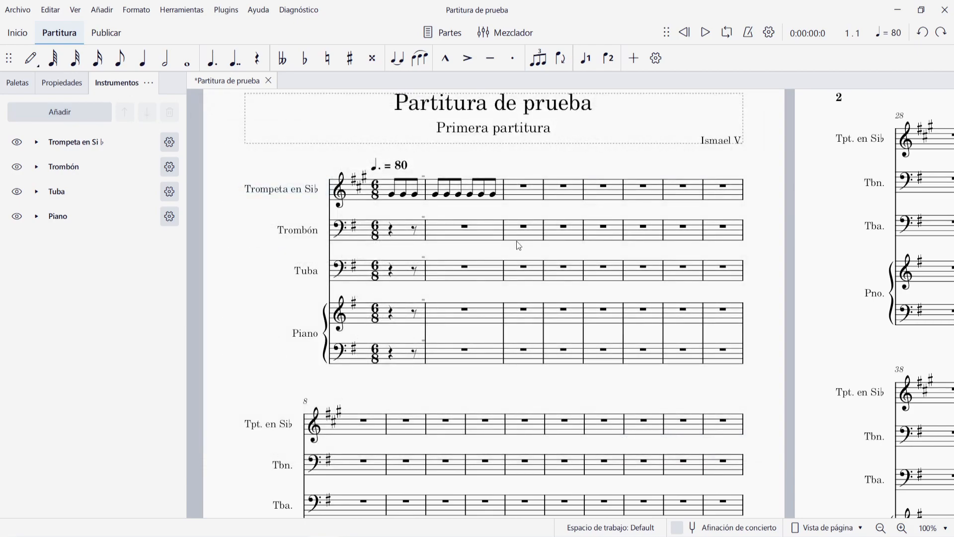
pyautogui.press('i')
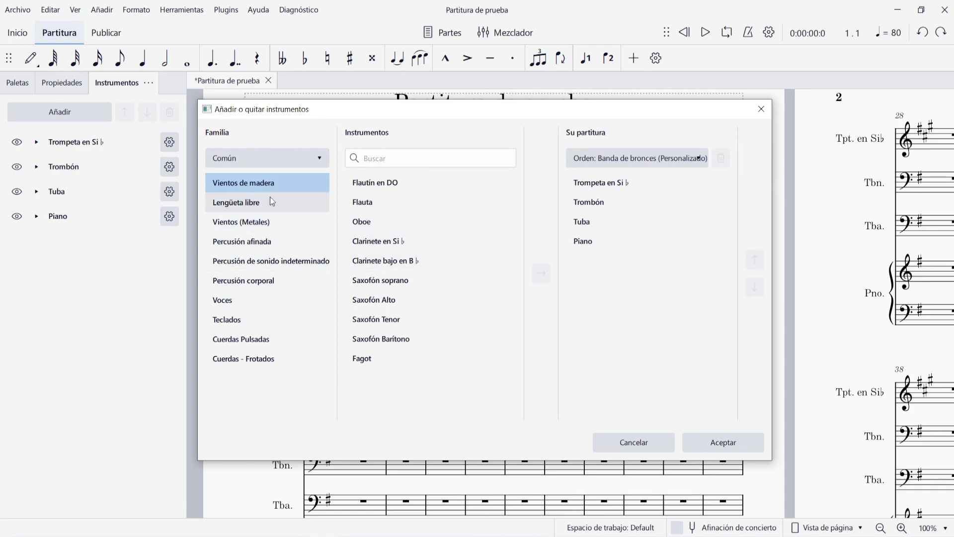
pyautogui.click(598, 183)
pyautogui.click(624, 203)
pyautogui.click(641, 221)
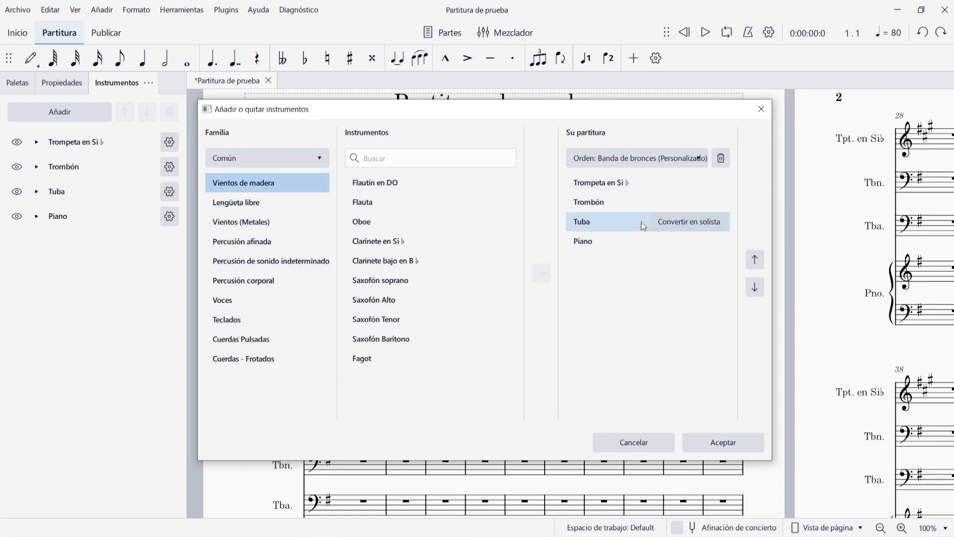
pyautogui.click(681, 224)
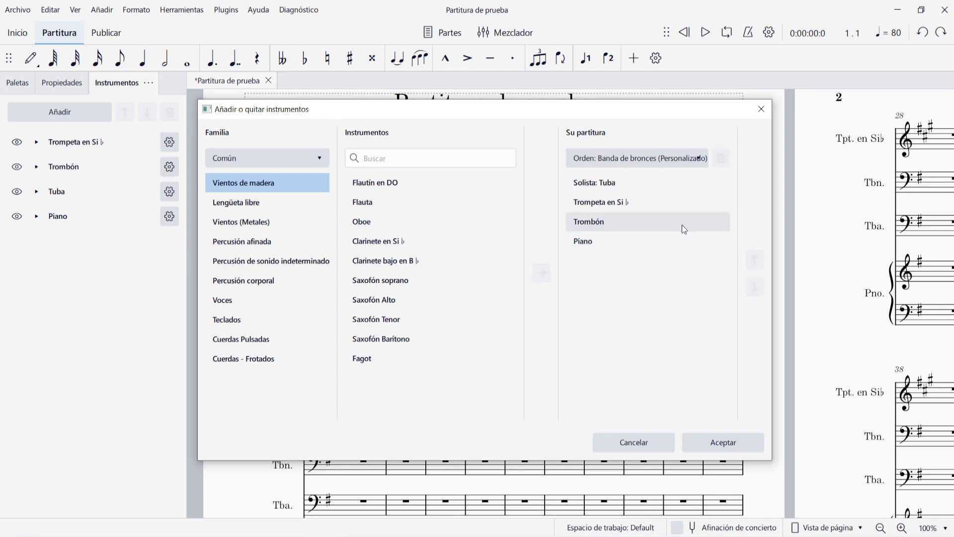
pyautogui.click(718, 438)
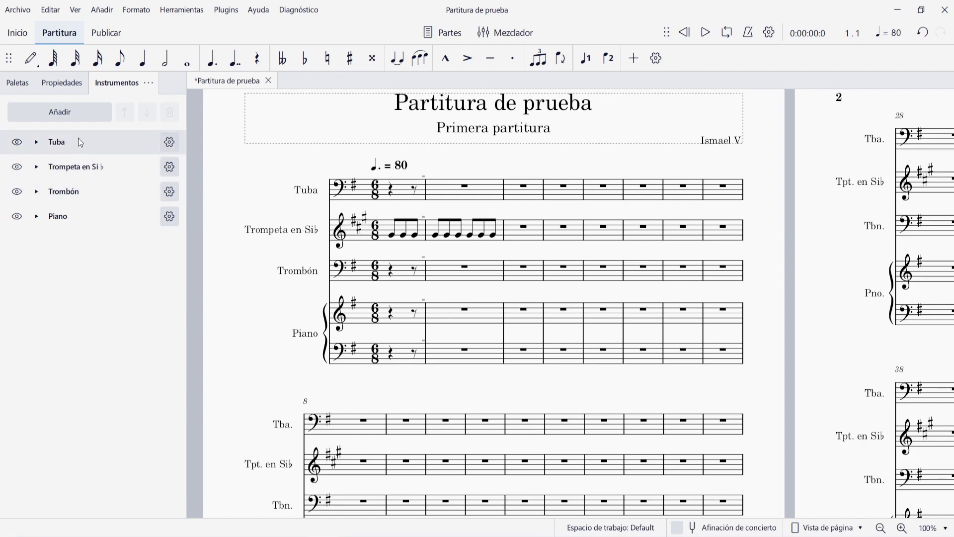
pyautogui.moveTo(78, 170); pyautogui.dragTo(97, 209)
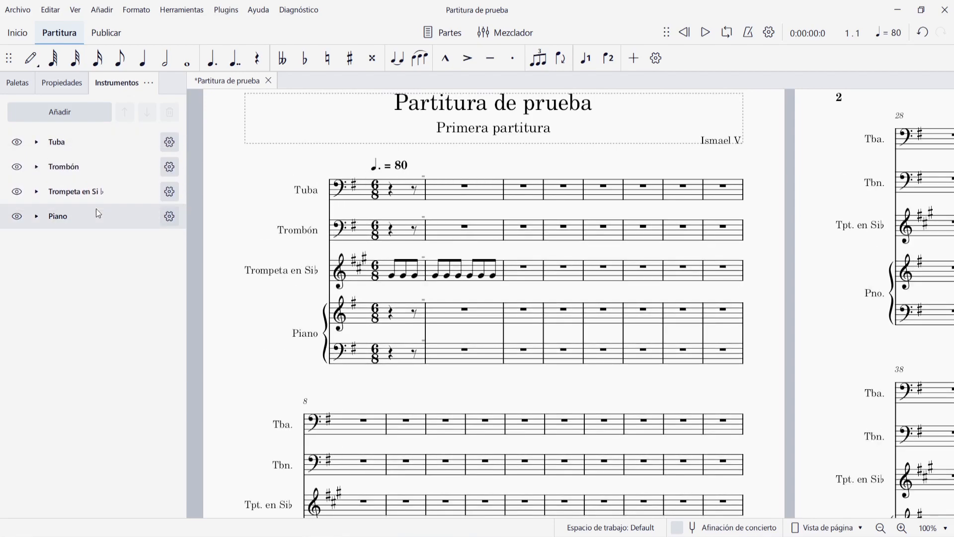
# Show the staff/part properties of the Trombón staff and close them without changes
pyautogui.click(298, 231)
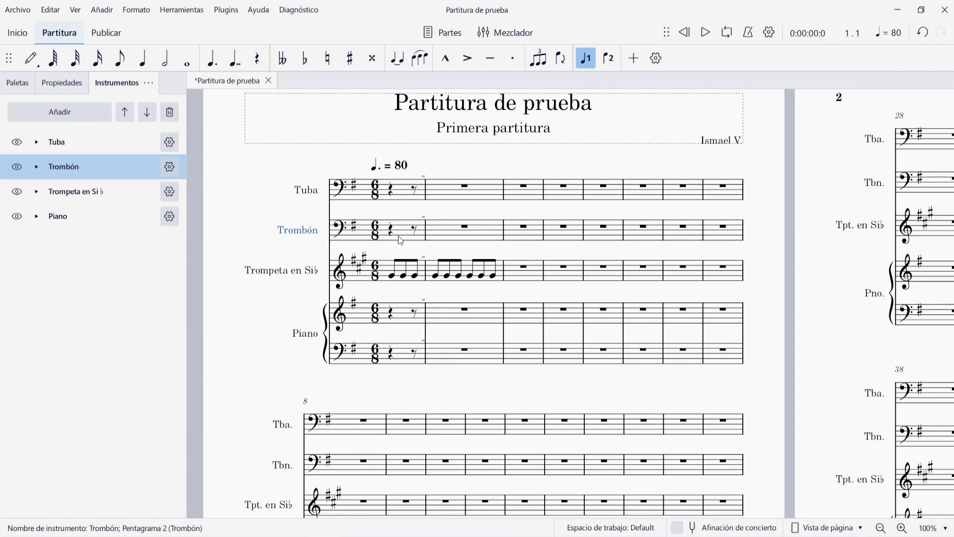
pyautogui.click(442, 235)
pyautogui.rightClick(443, 234)
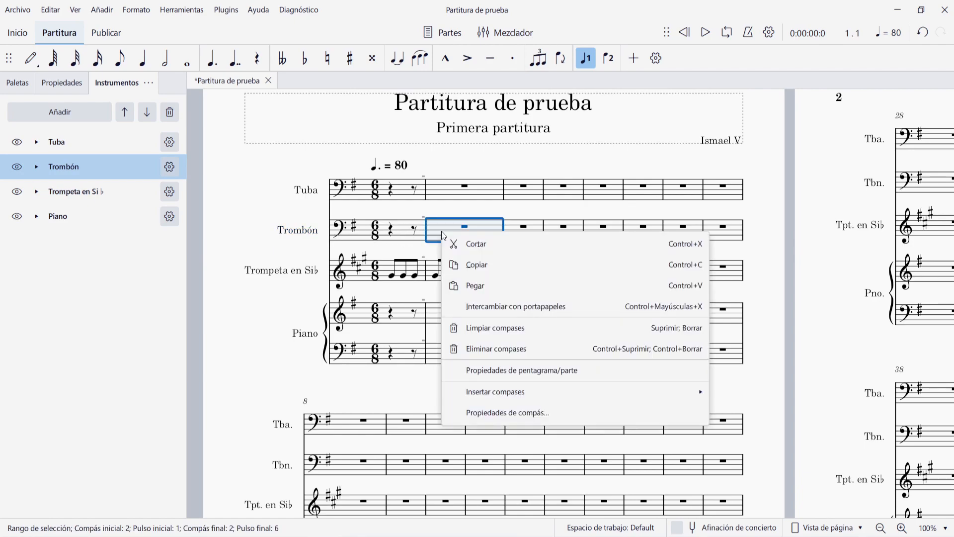
pyautogui.click(570, 370)
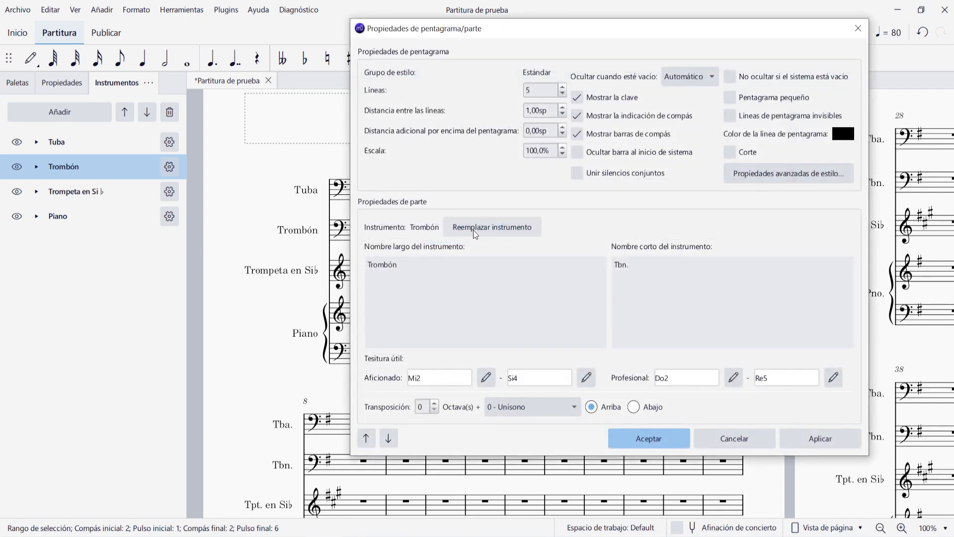
pyautogui.press('Escape')
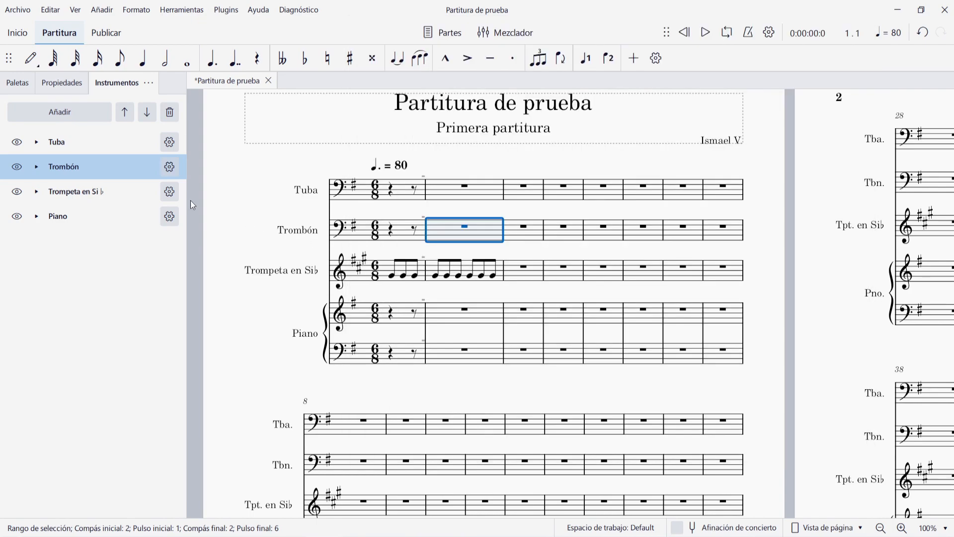
# Replace the Trombón with a Bombardino in the score's instruments, finding it by searching "bombardino"
pyautogui.click(169, 168)
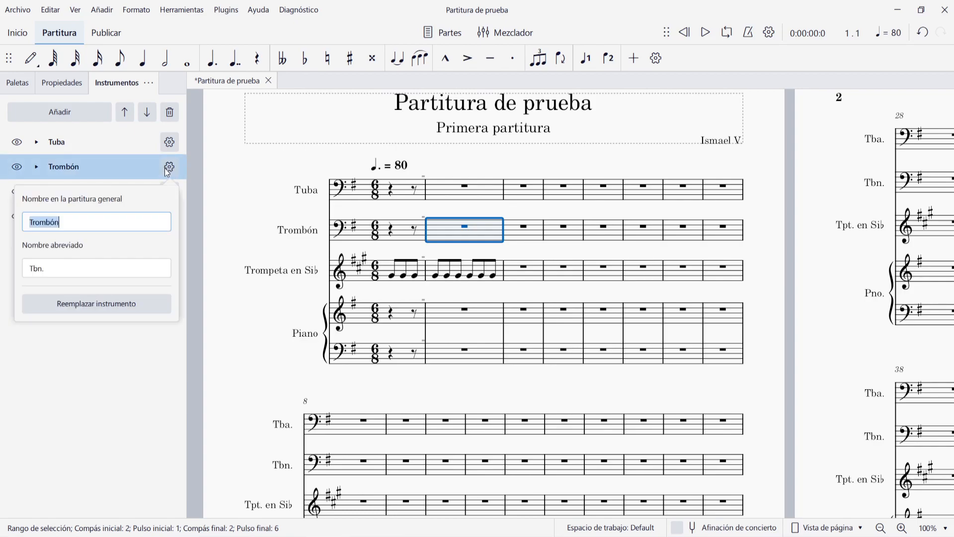
pyautogui.click(83, 305)
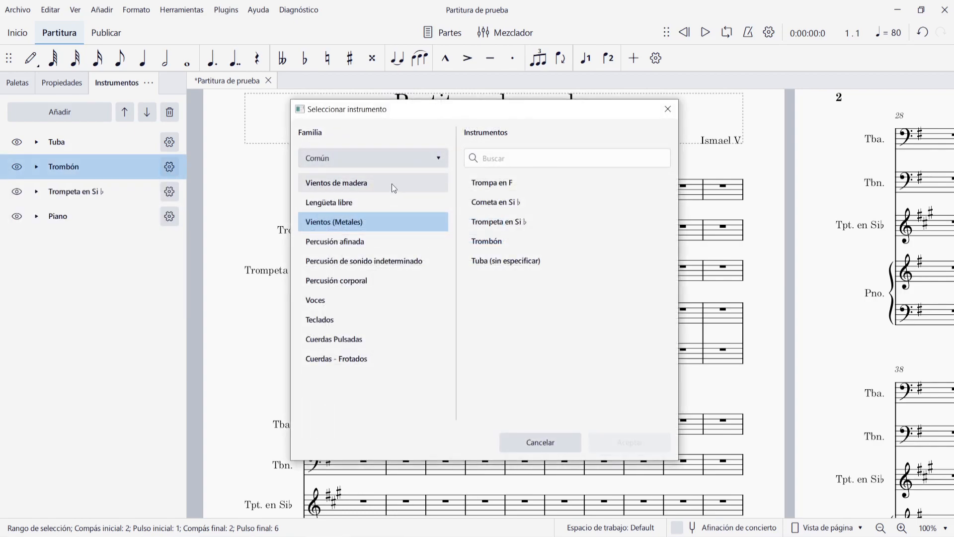
pyautogui.click(524, 156)
pyautogui.write('bombardino')
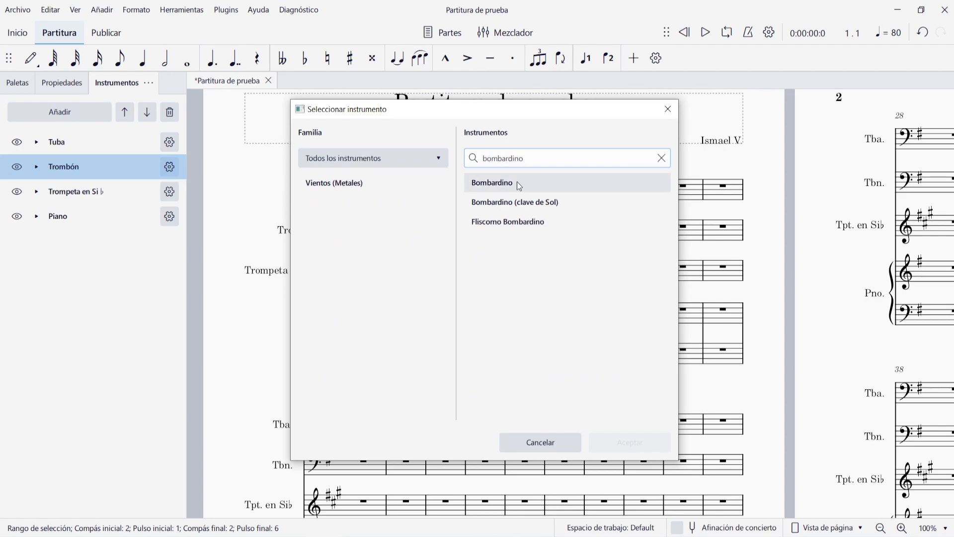
pyautogui.doubleClick(515, 183)
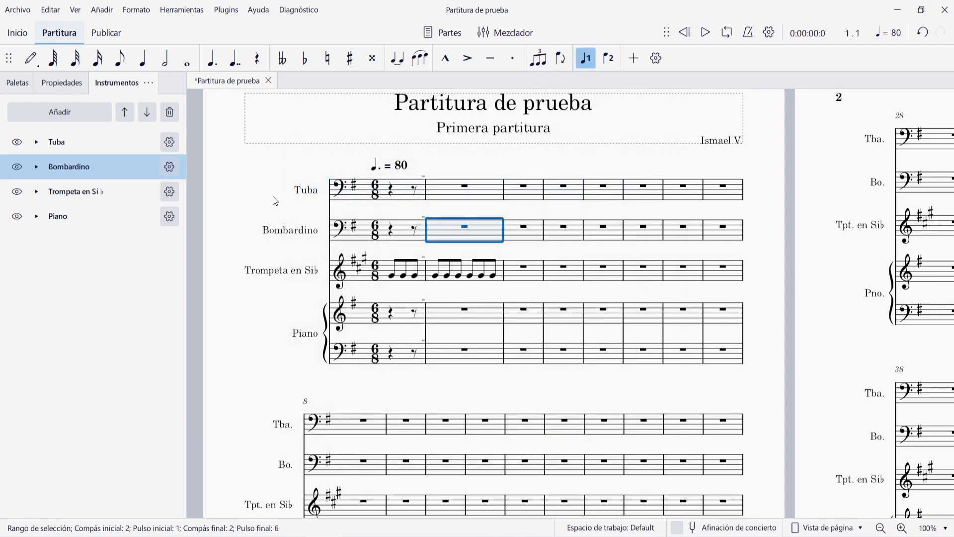
pyautogui.click(766, 236)
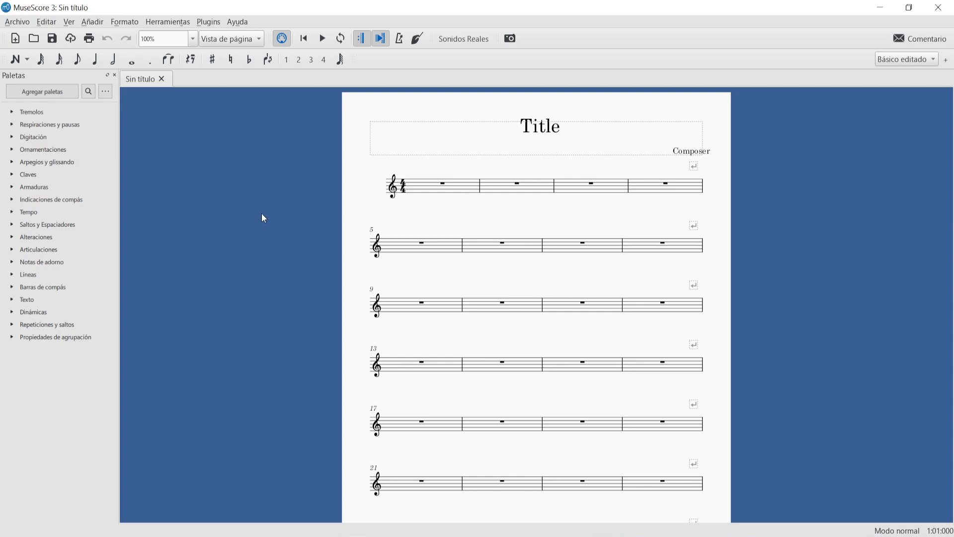
# Switch to MuseScore 3 and start a new score titled "Partitura de prueba", subtitled "La primera partitura", with the composer's name and copyright "clavedemi.com"
pyautogui.click(17, 42)
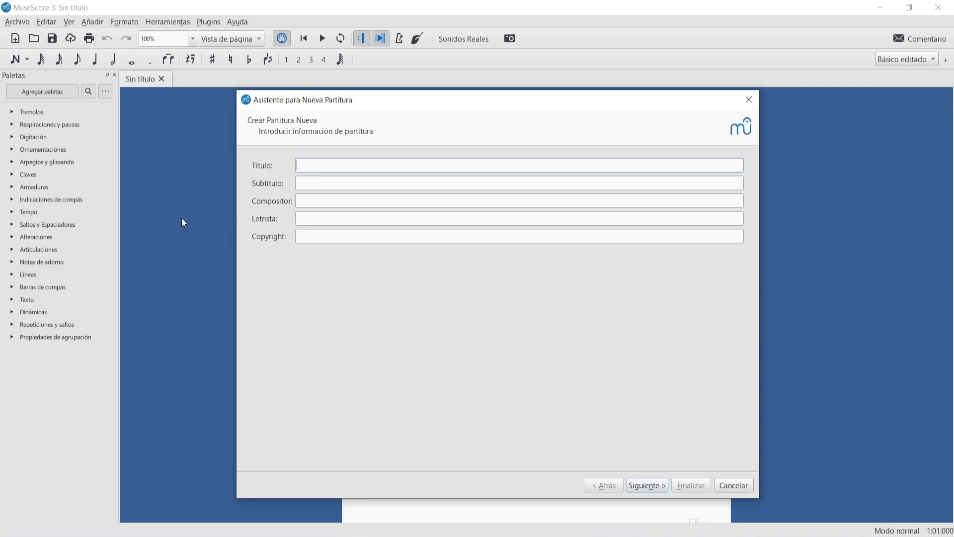
pyautogui.write('Partitura de prueba')
pyautogui.press('Tab')
pyautogui.write('La primera partitura')
pyautogui.press('Tab')
pyautogui.write('Ismael V')
pyautogui.press('Tab')
pyautogui.press('Tab')
pyautogui.write('clavedemi.com')
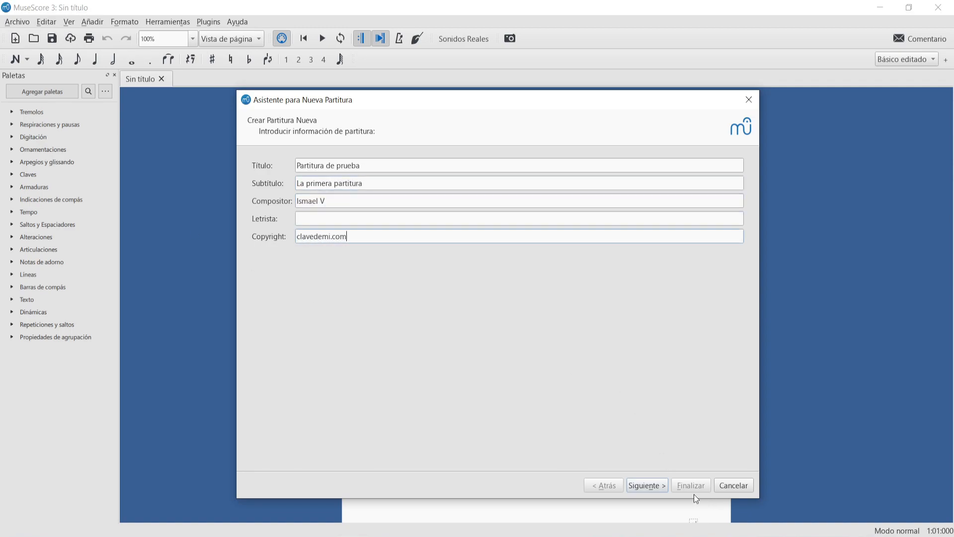
pyautogui.click(665, 491)
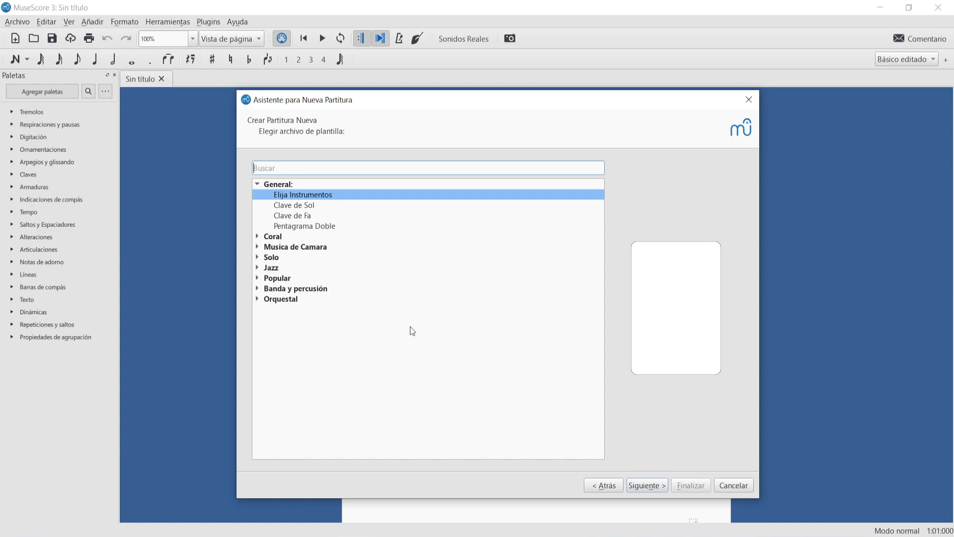
# Look through the Coral templates and use Elija Instrumentos as the new score's template
pyautogui.click(278, 236)
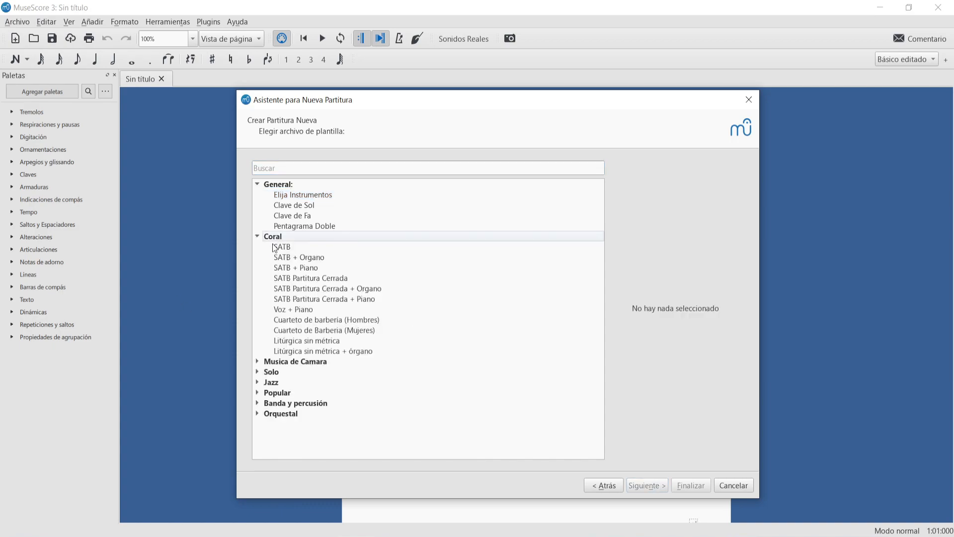
pyautogui.click(273, 239)
pyautogui.click(274, 238)
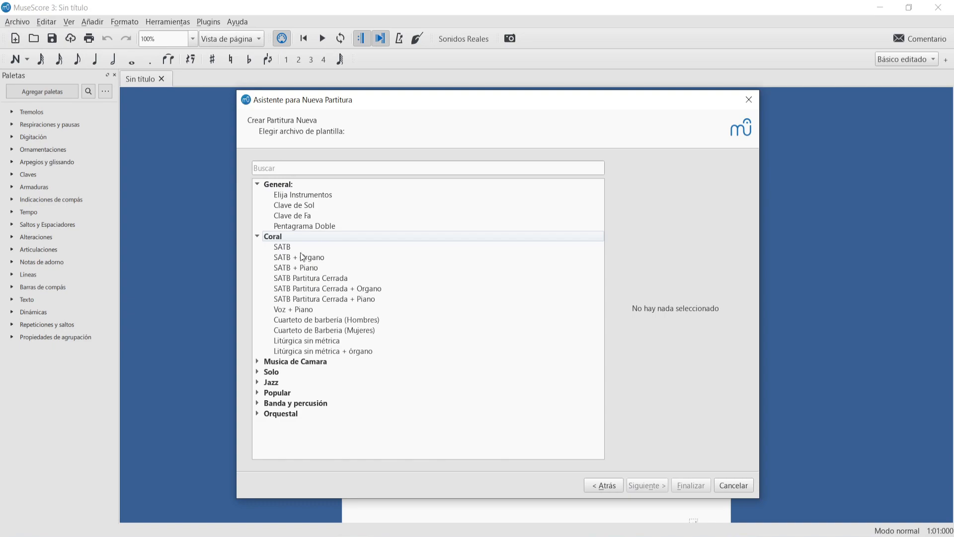
pyautogui.click(273, 239)
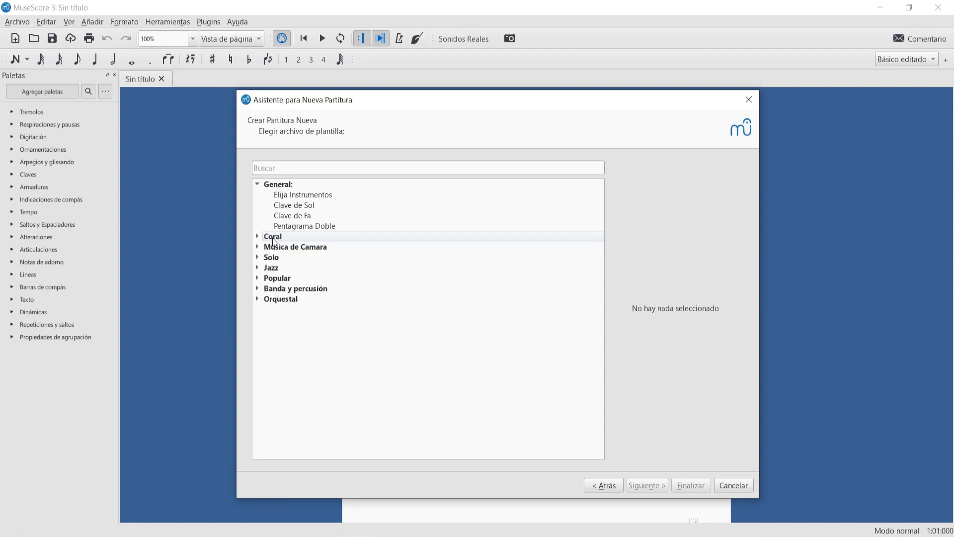
pyautogui.click(294, 196)
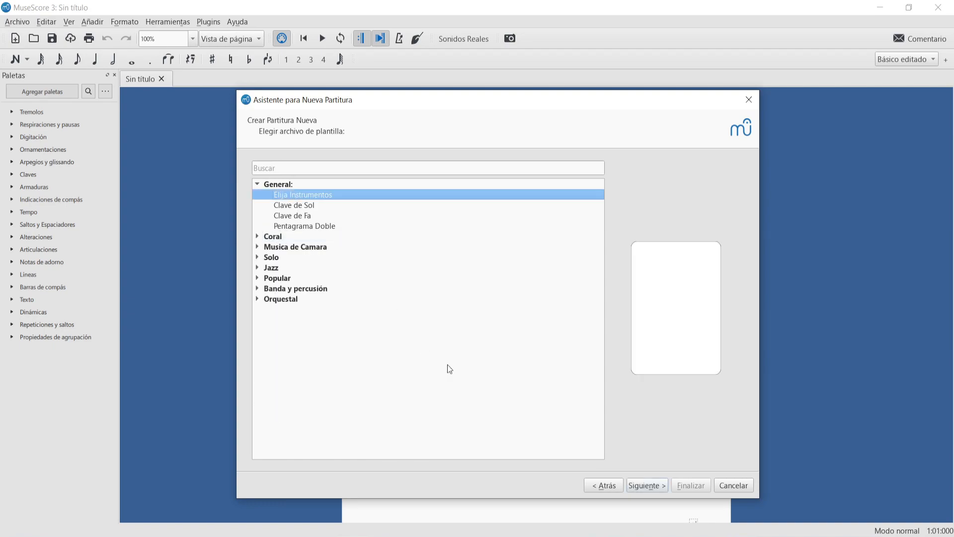
pyautogui.click(644, 489)
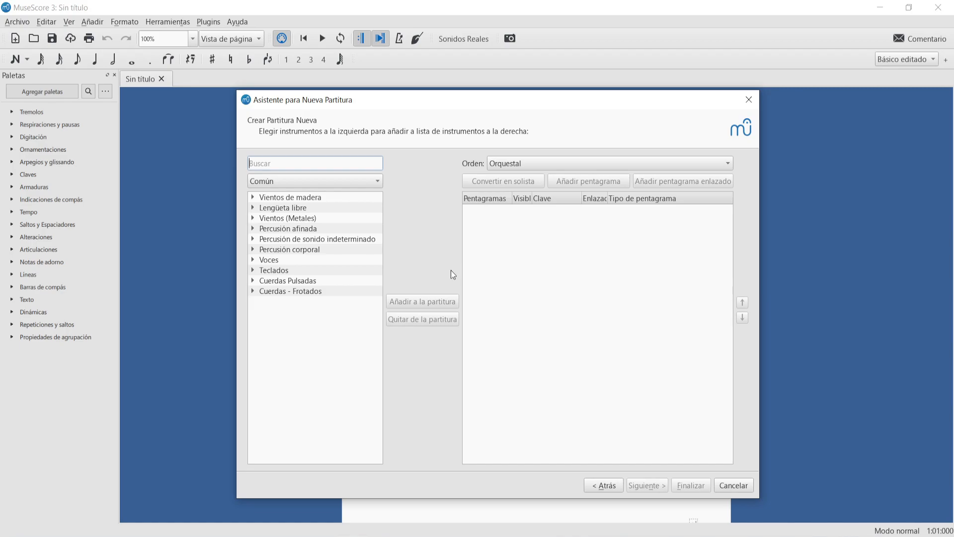
# Add Trompeta, Trombón, Bombardino and Tuba to the new score, finding each by name
pyautogui.write('trompeta')
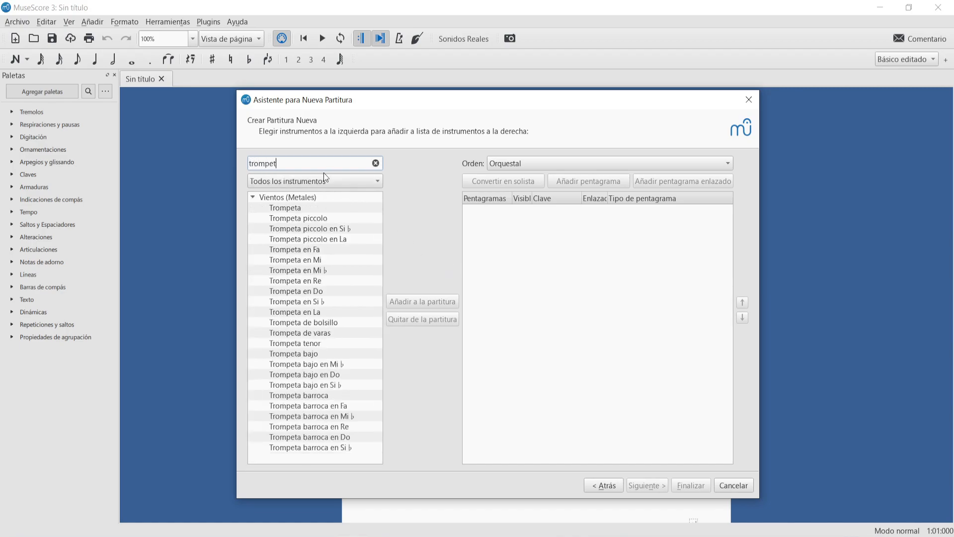
pyautogui.doubleClick(317, 210)
pyautogui.doubleClick(263, 163)
pyautogui.write('tromb')
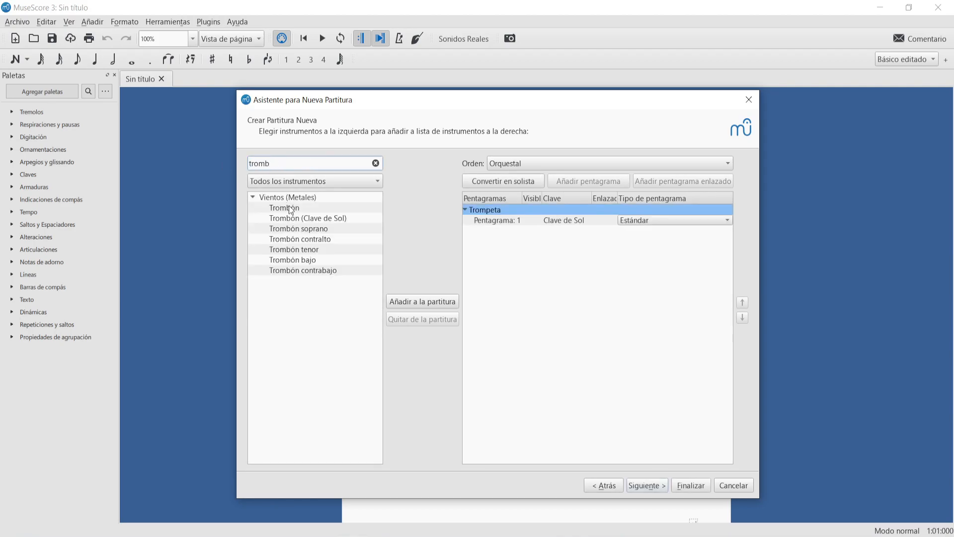
pyautogui.doubleClick(290, 209)
pyautogui.doubleClick(291, 163)
pyautogui.write('bombard')
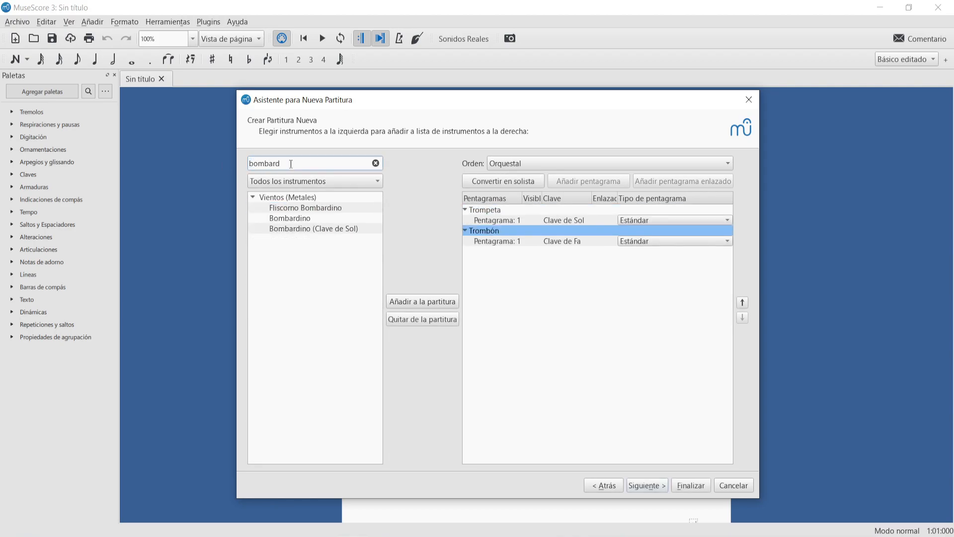
pyautogui.doubleClick(308, 217)
pyautogui.doubleClick(291, 163)
pyautogui.write('tuba')
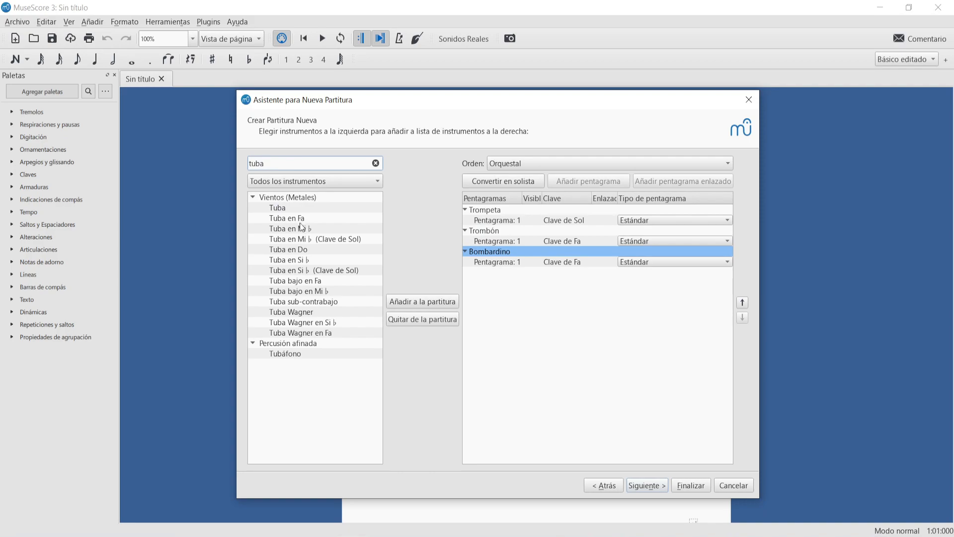
pyautogui.doubleClick(284, 208)
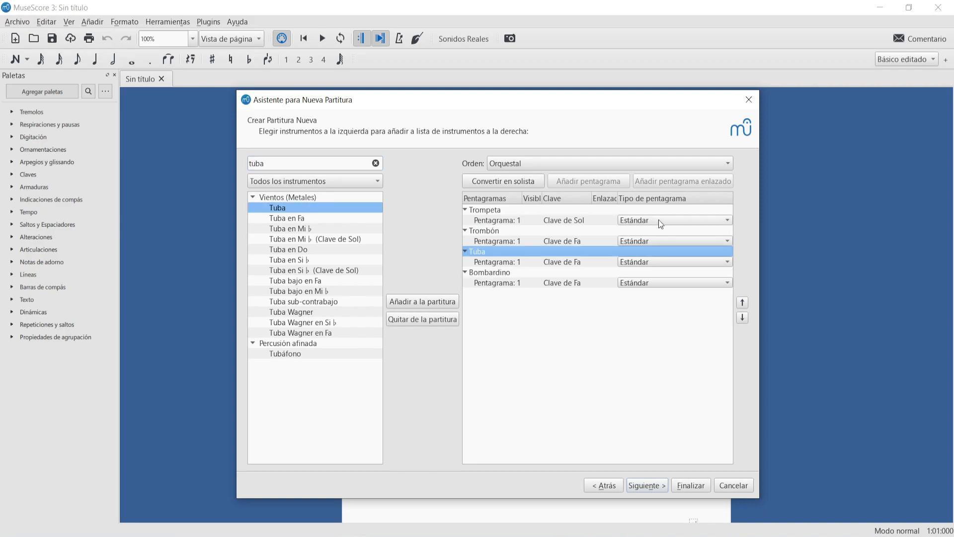
# Set the staff types to Estándar for Trompeta, Estándar personalizado for Trombón, Percusión personalizado for Tuba and Tablatura personalizado for Bombardino
pyautogui.click(662, 224)
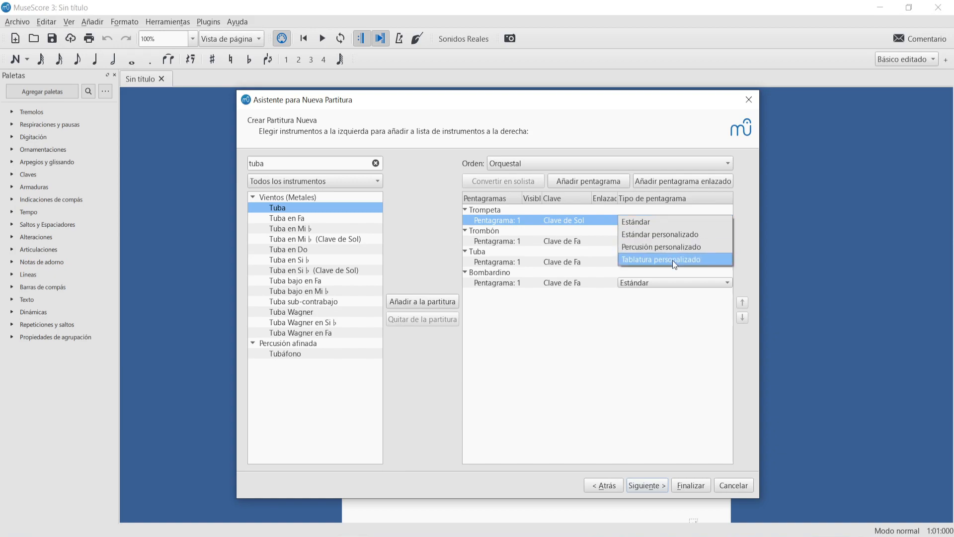
pyautogui.click(650, 222)
pyautogui.click(649, 237)
pyautogui.click(654, 258)
pyautogui.click(656, 262)
pyautogui.click(654, 288)
pyautogui.click(652, 283)
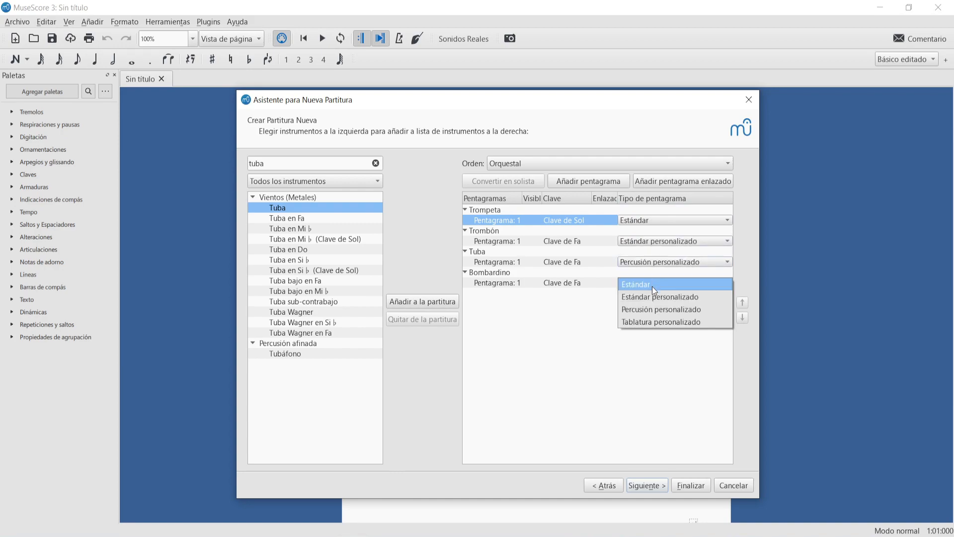
pyautogui.click(654, 323)
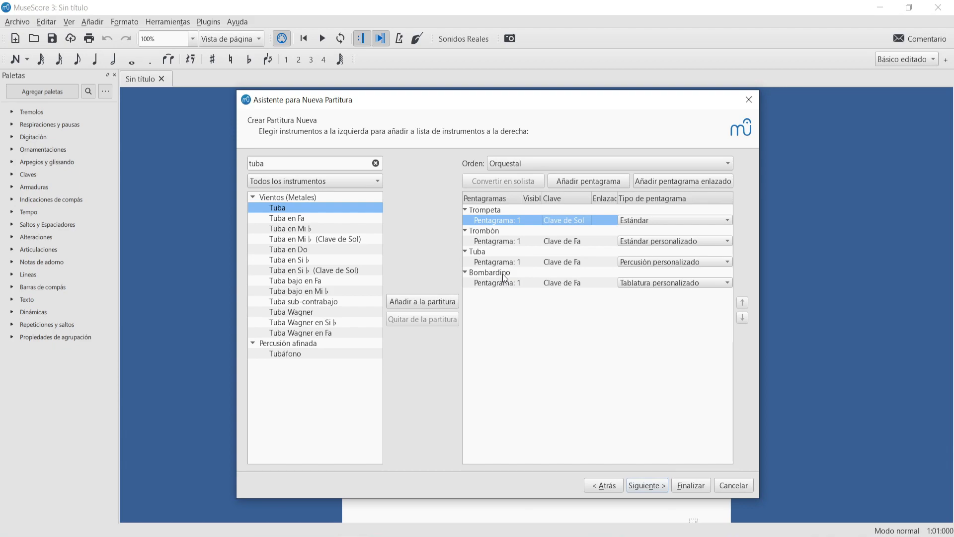
# Convert the Bombardino into a soloist in the new score's instrument list
pyautogui.click(515, 273)
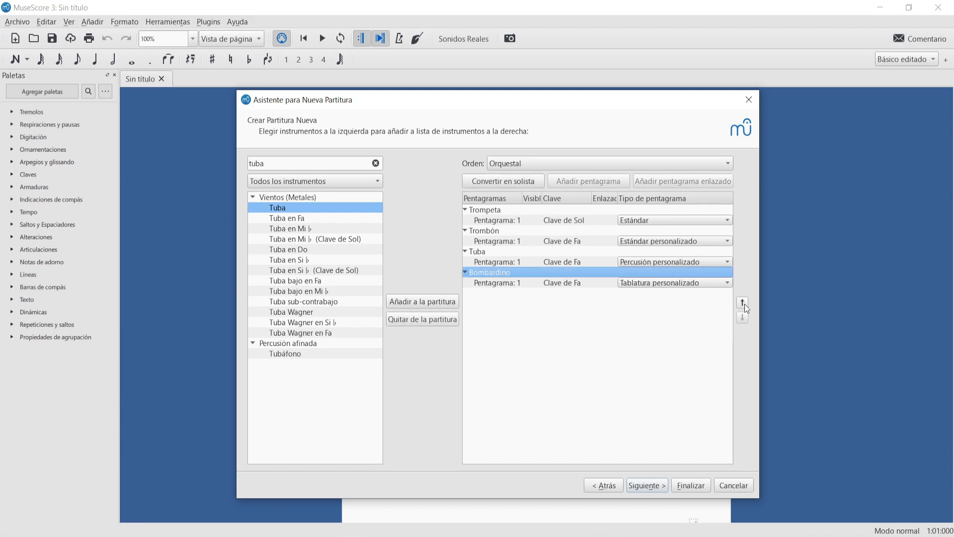
pyautogui.press('Tab')
pyautogui.click(516, 182)
# Continue to the key signature selection and choose the signature with one sharp
pyautogui.click(643, 486)
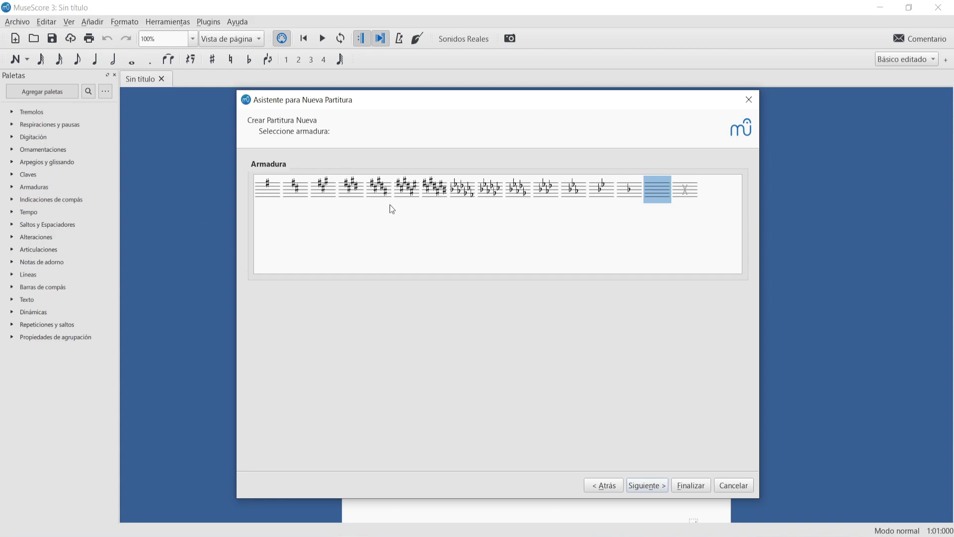
pyautogui.click(270, 188)
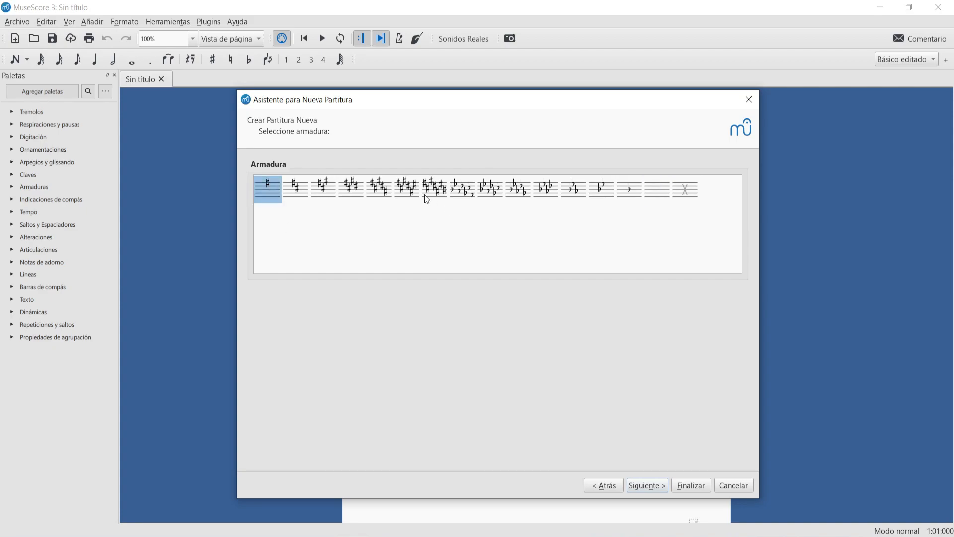
# Set the new score's time signature to 6/8 and enable a pickup measure with a duration of 3/8
pyautogui.click(648, 485)
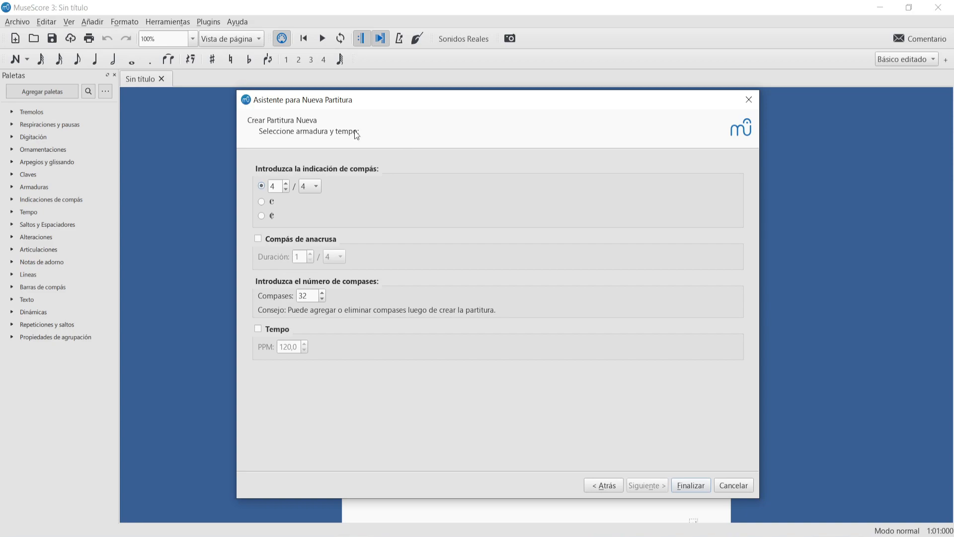
pyautogui.moveTo(277, 191); pyautogui.dragTo(251, 192)
pyautogui.write('6')
pyautogui.scroll(-1, 311, 191)
pyautogui.click(272, 237)
pyautogui.doubleClick(296, 256)
pyautogui.write('3')
pyautogui.click(334, 256)
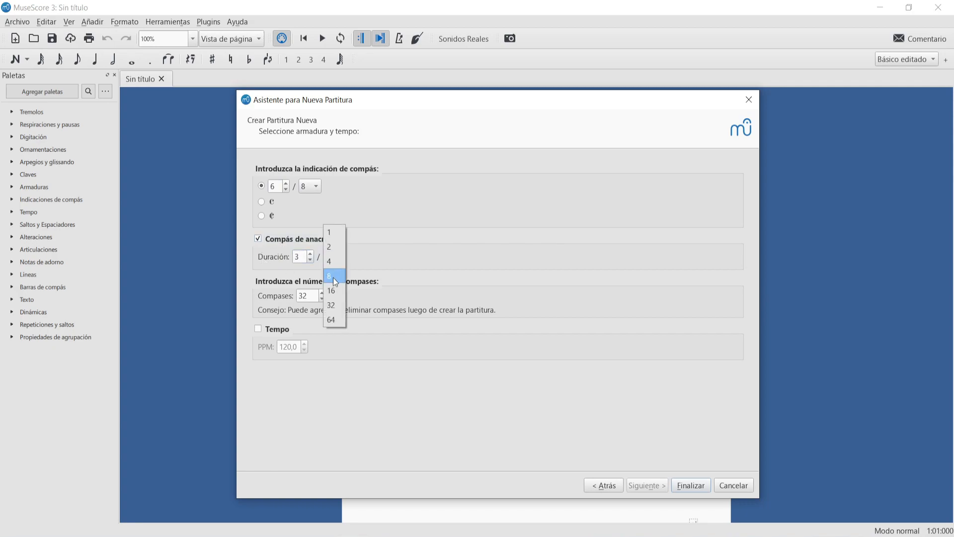
pyautogui.click(333, 281)
# Give the new score 50 measures and a tempo of 80 PPM, and finish creating it
pyautogui.write('0')
pyautogui.click(278, 329)
pyautogui.moveTo(285, 346); pyautogui.dragTo(225, 354)
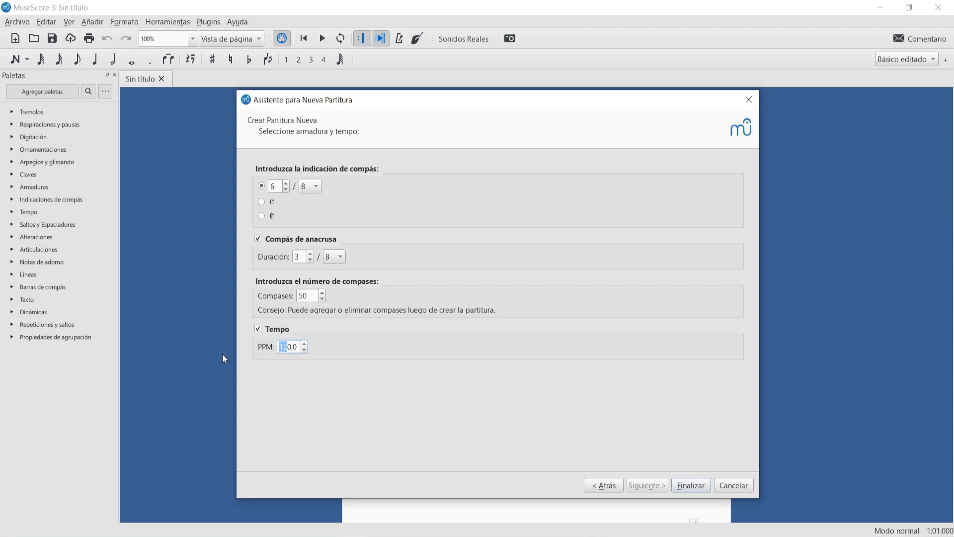
pyautogui.write('8')
pyautogui.click(694, 482)
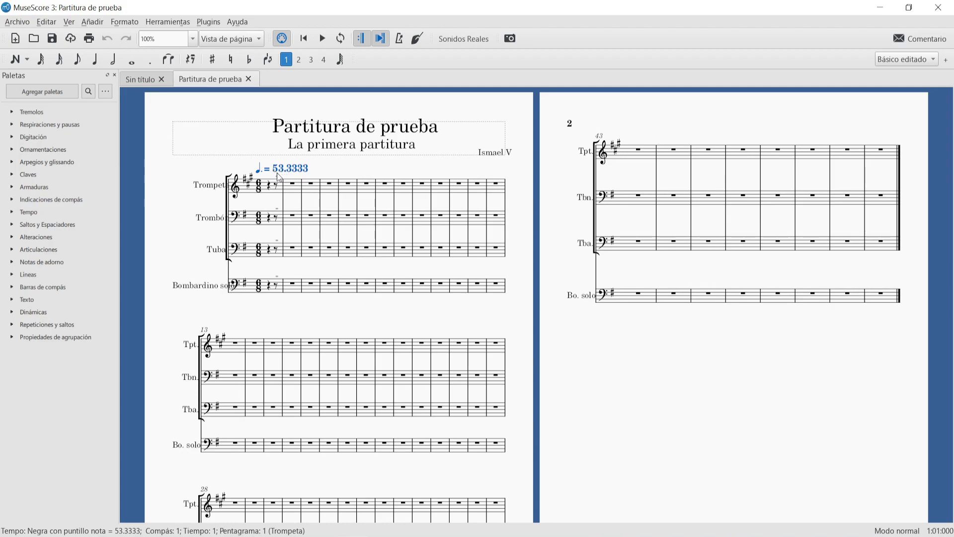
# Edit the tempo marking above the first measure so the dotted quarter note equals 80
pyautogui.doubleClick(279, 171)
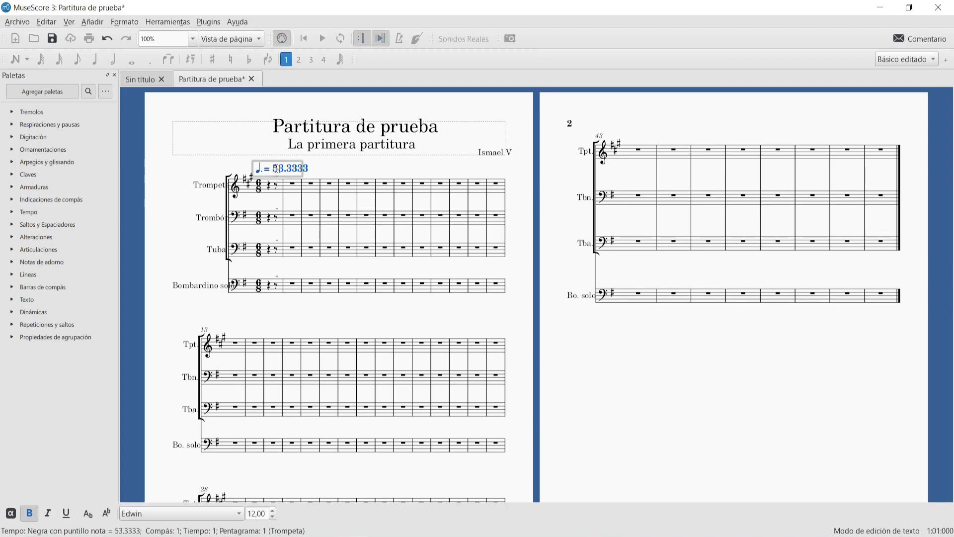
pyautogui.press('BackSpace')
pyautogui.press('BackSpace')
pyautogui.press('BackSpace')
pyautogui.press('BackSpace')
pyautogui.press('BackSpace')
pyautogui.press('BackSpace')
pyautogui.press('BackSpace')
pyautogui.write('80')
pyautogui.scroll(5, 377, 157)
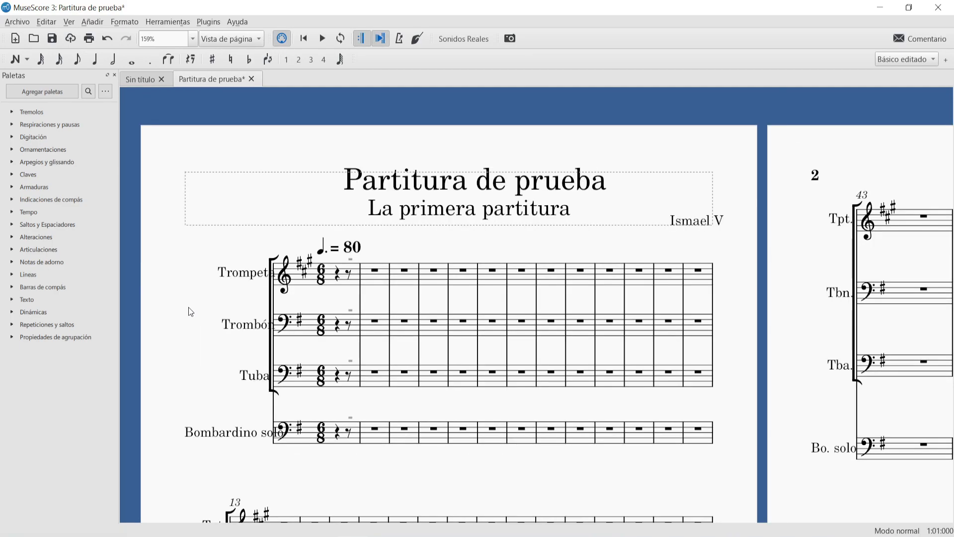
pyautogui.click(216, 434)
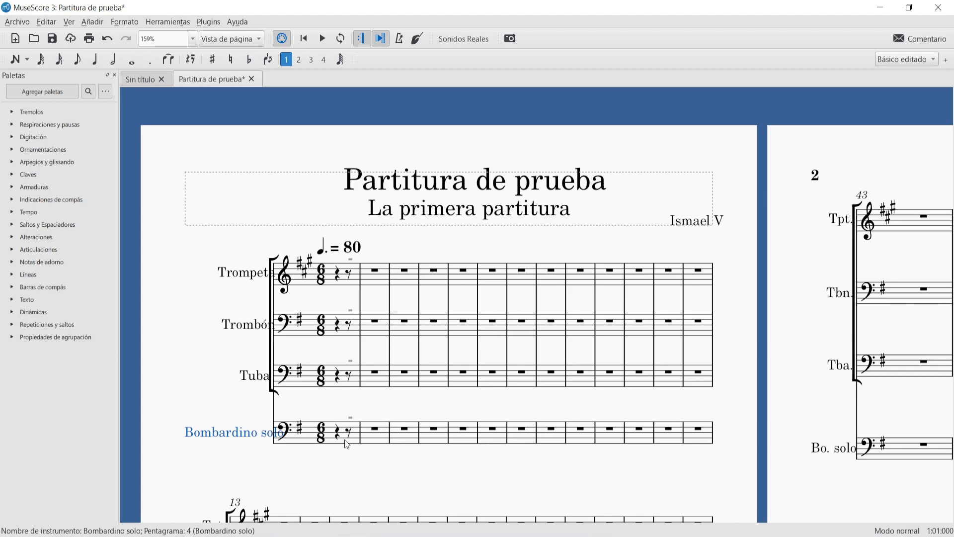
pyautogui.click(147, 228)
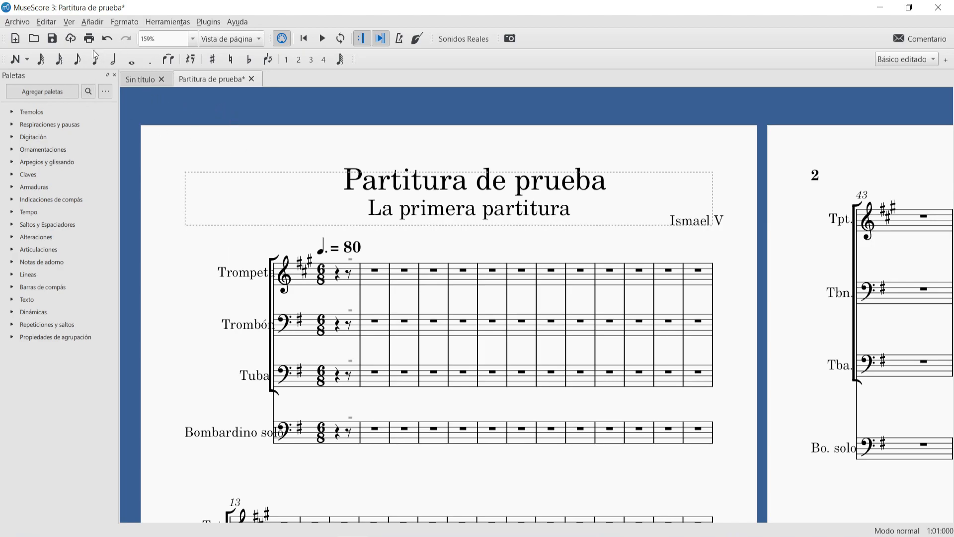
pyautogui.click(44, 22)
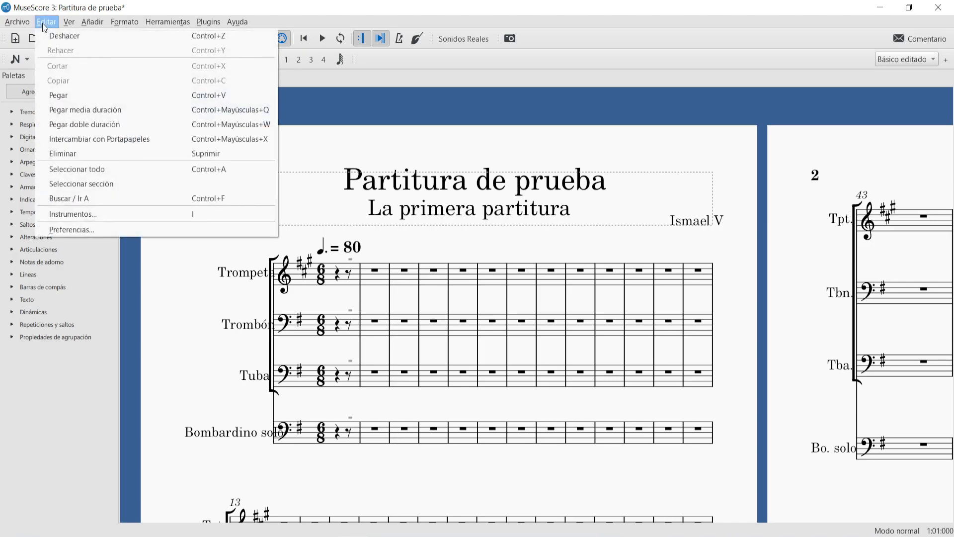
pyautogui.click(117, 213)
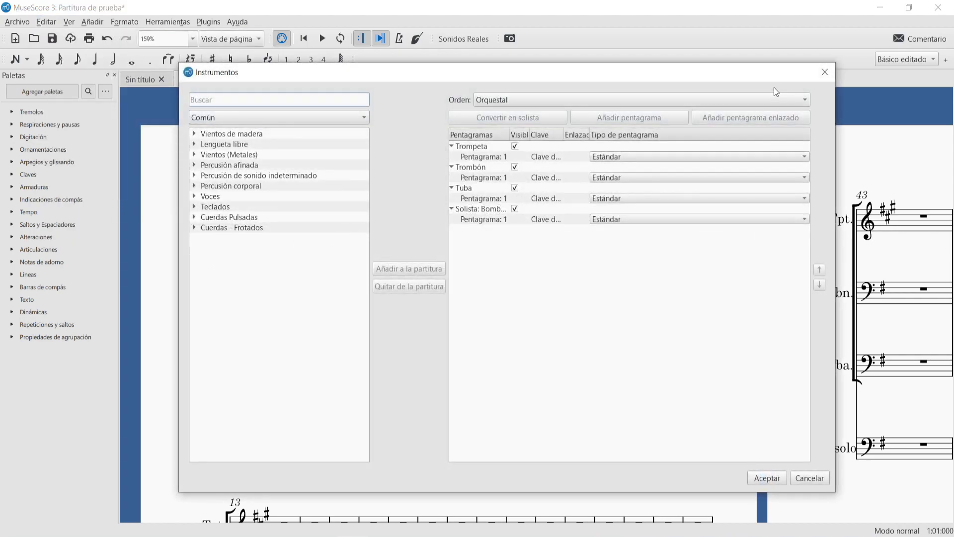
pyautogui.click(825, 72)
# Try to set the staff types to Estándar personalizado for Trombón, Percusión personalizado for Tuba and Tablatura personalizado for Bombardino
pyautogui.press('i')
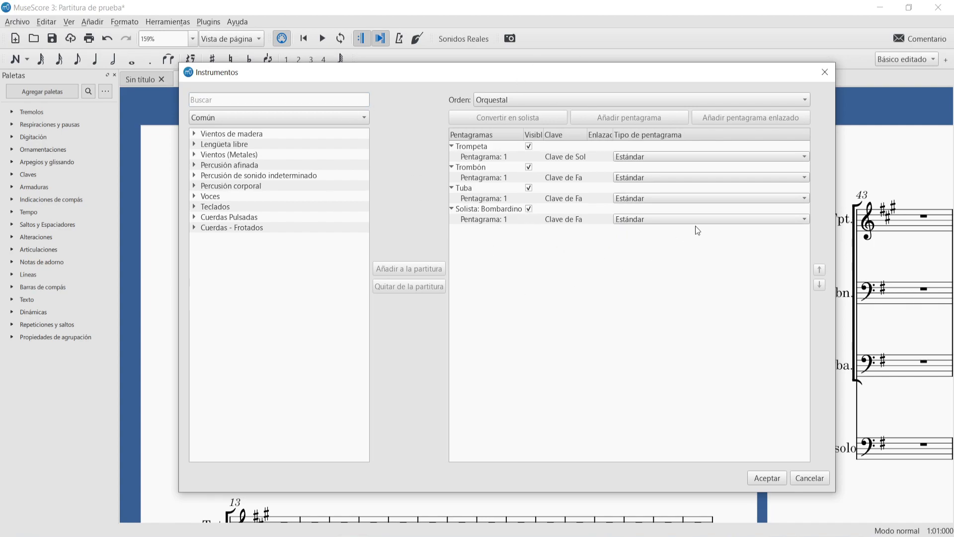
pyautogui.click(645, 175)
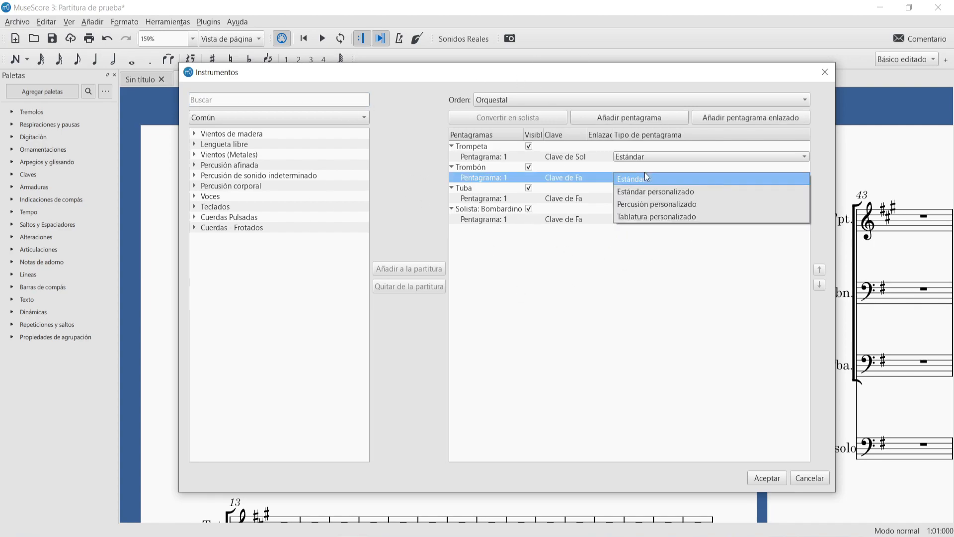
pyautogui.click(652, 193)
pyautogui.click(645, 207)
pyautogui.click(644, 199)
pyautogui.click(634, 225)
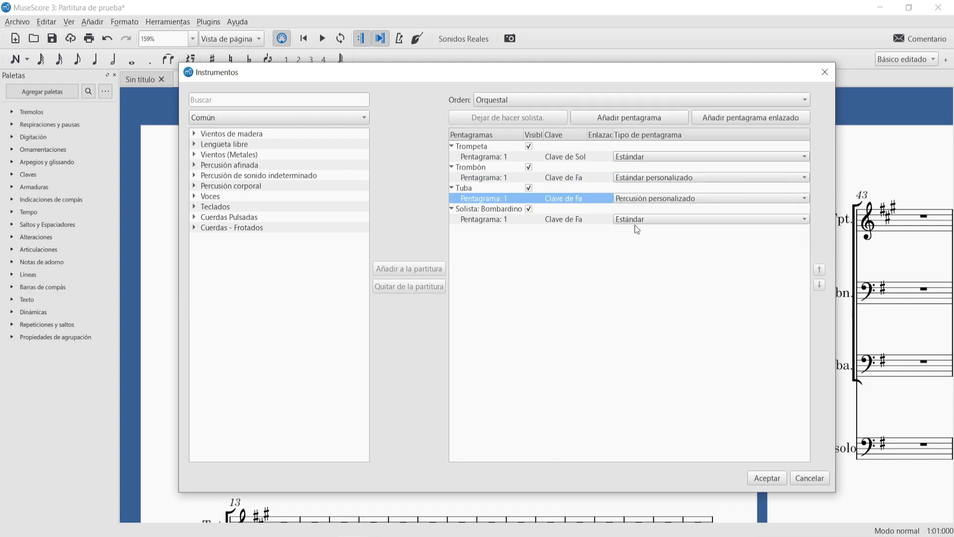
pyautogui.click(631, 222)
pyautogui.click(640, 259)
pyautogui.click(772, 477)
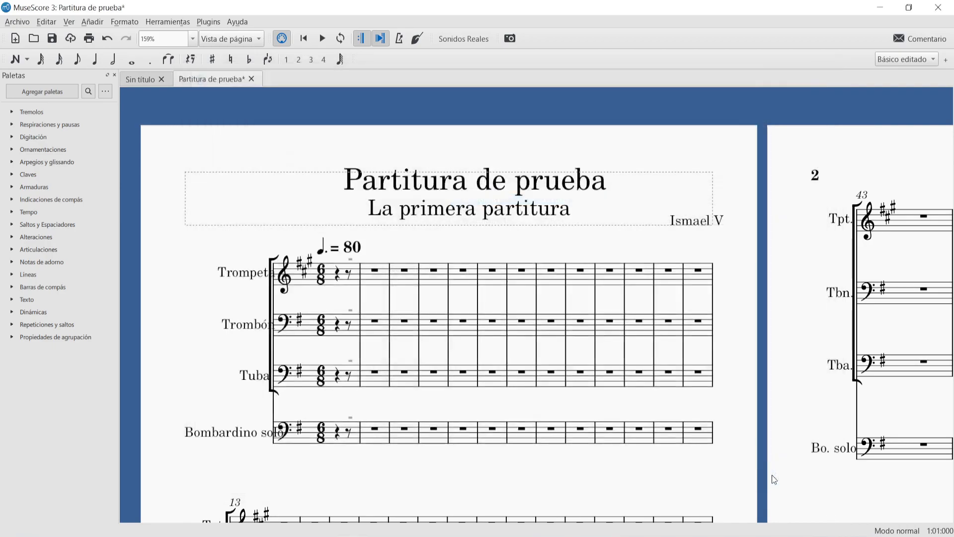
# Reopen the score's instrument list, search for the drum set and add Set de percusión
pyautogui.press('i')
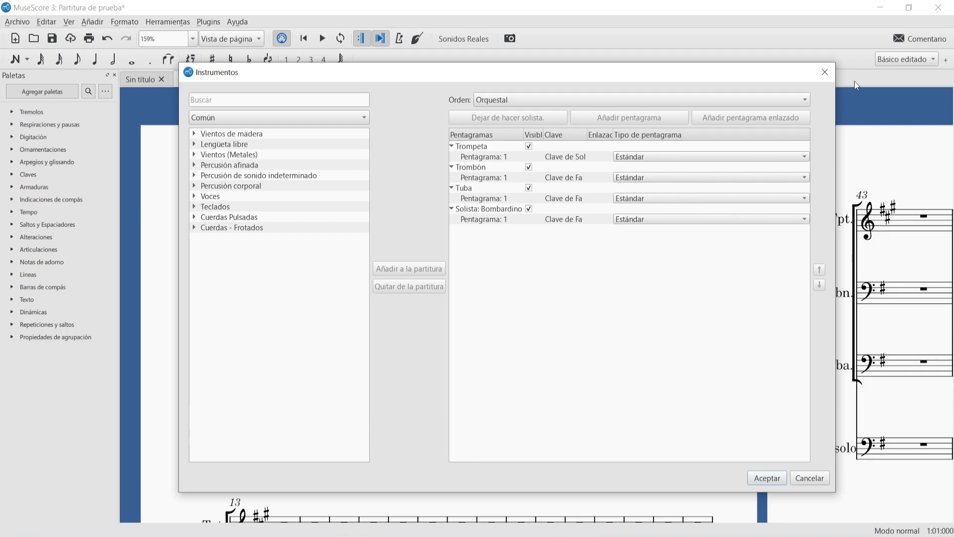
pyautogui.click(246, 98)
pyautogui.write('perc')
pyautogui.press('BackSpace')
pyautogui.press('BackSpace')
pyautogui.press('BackSpace')
pyautogui.press('BackSpace')
pyautogui.write('set')
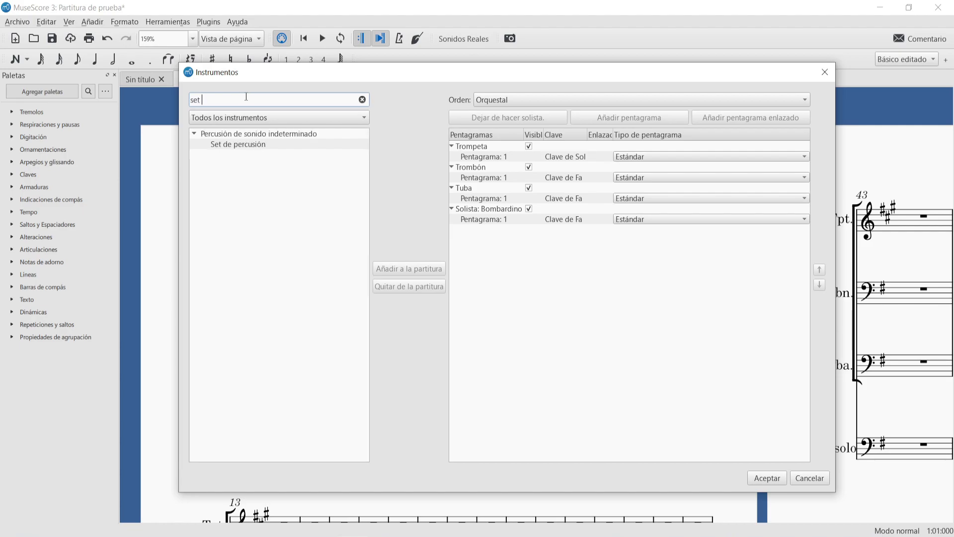
pyautogui.doubleClick(258, 145)
# Search the instruments for guitarra and add Guitarra clásica to the score
pyautogui.click(222, 99)
pyautogui.press('BackSpace')
pyautogui.press('BackSpace')
pyautogui.press('BackSpace')
pyautogui.press('BackSpace')
pyautogui.write('guitarra')
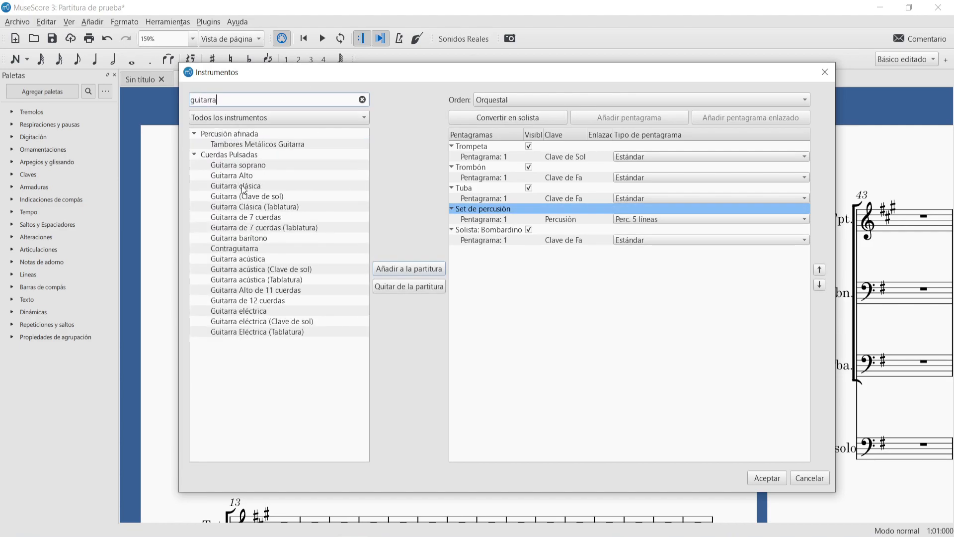
pyautogui.doubleClick(244, 187)
# Set the staff type to Percusión personalizado for Set de percusión and Tab. simple de 6 cuerdas for Guitarra clásica, and apply the instrument changes
pyautogui.click(644, 240)
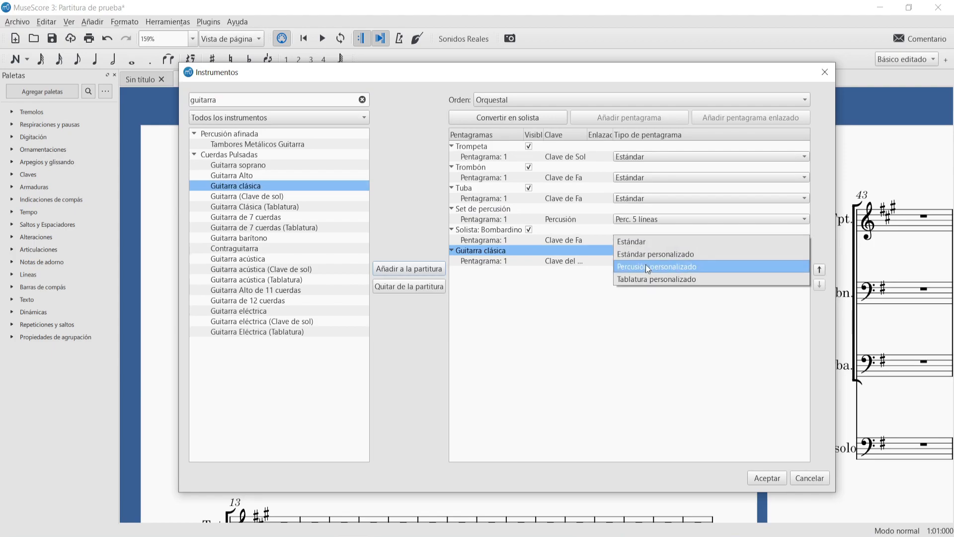
pyautogui.click(542, 317)
pyautogui.click(626, 223)
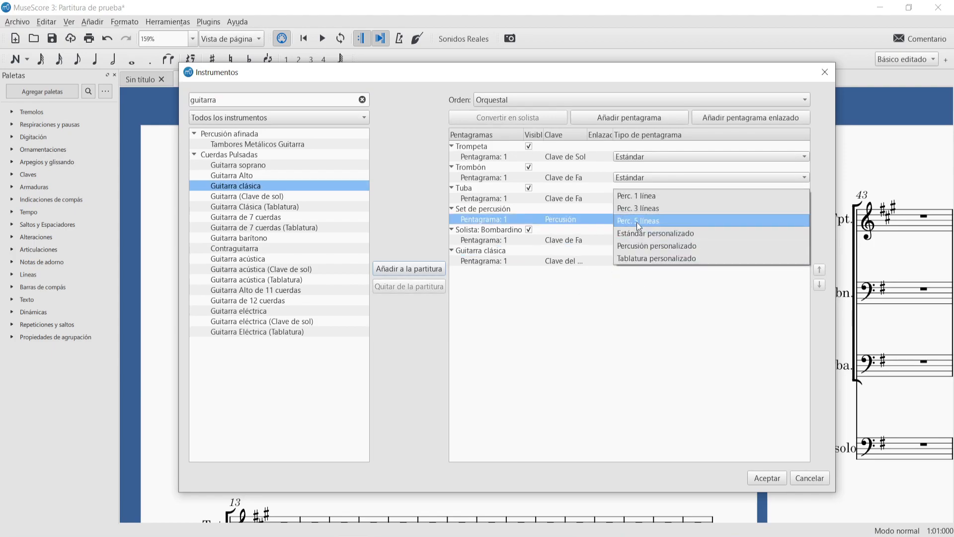
pyautogui.click(646, 245)
pyautogui.click(643, 263)
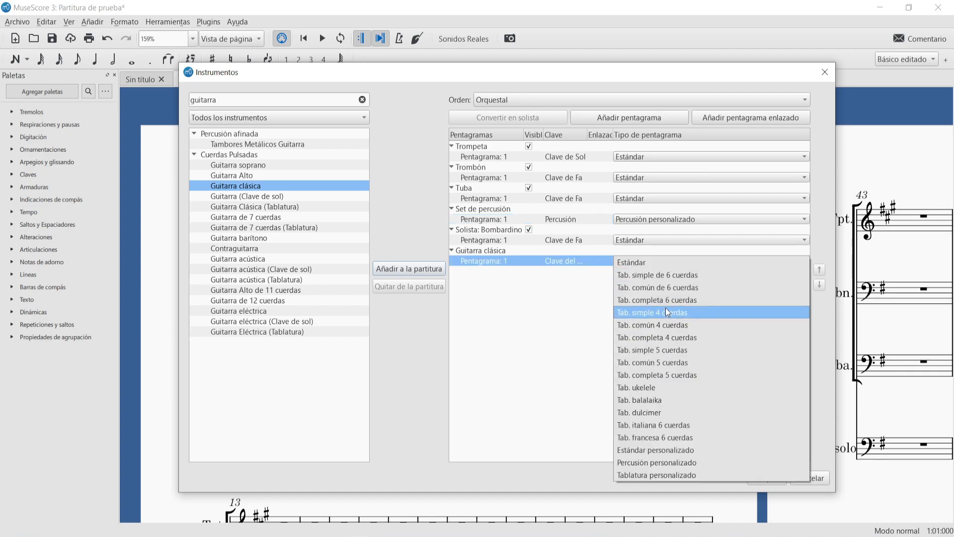
pyautogui.click(658, 275)
pyautogui.click(759, 477)
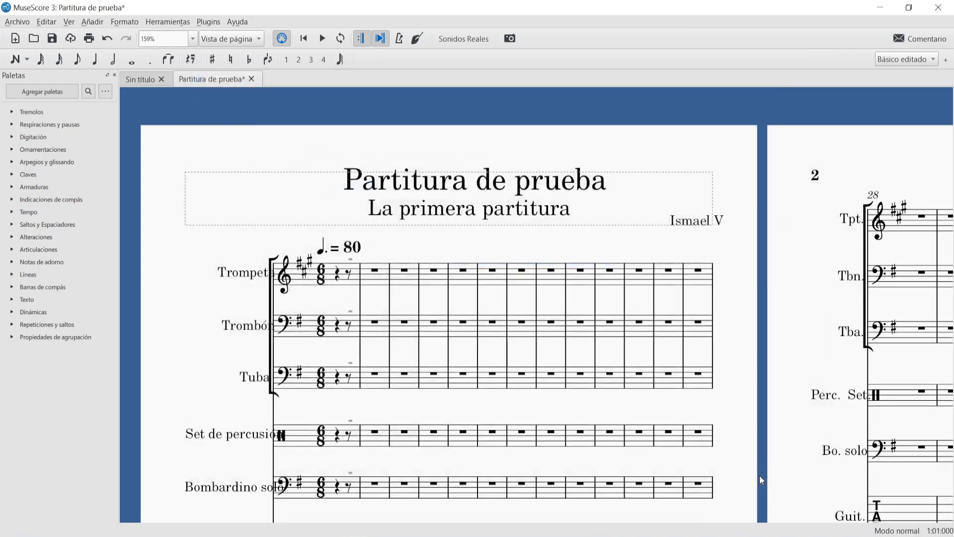
pyautogui.scroll(-3, 698, 417)
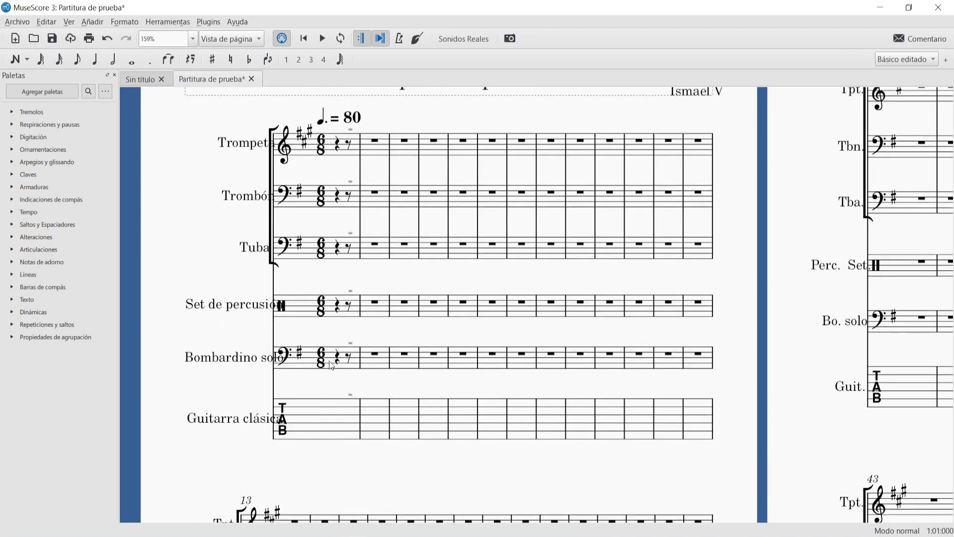